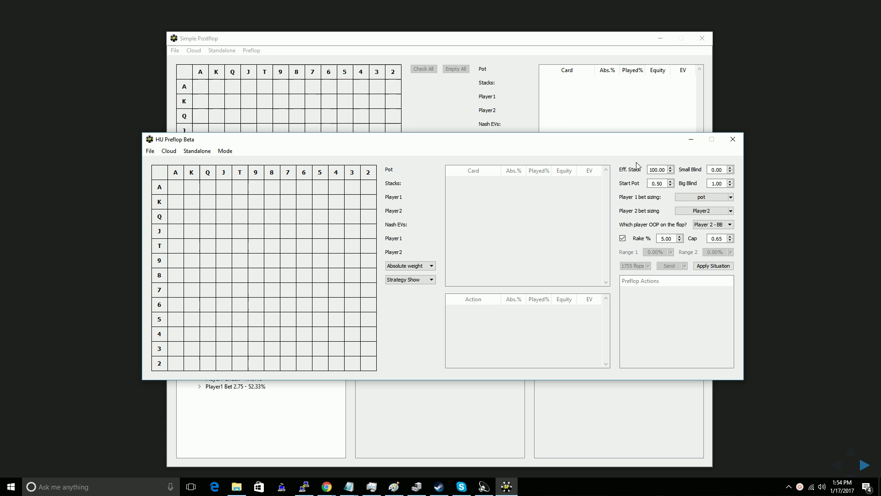
Close the HU Preflop window and reopen it from the main postflop window.
click(733, 139)
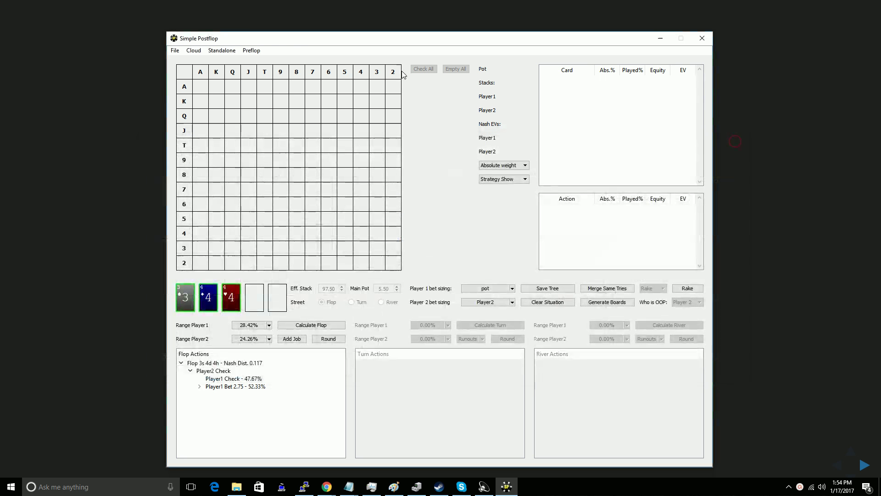
click(251, 50)
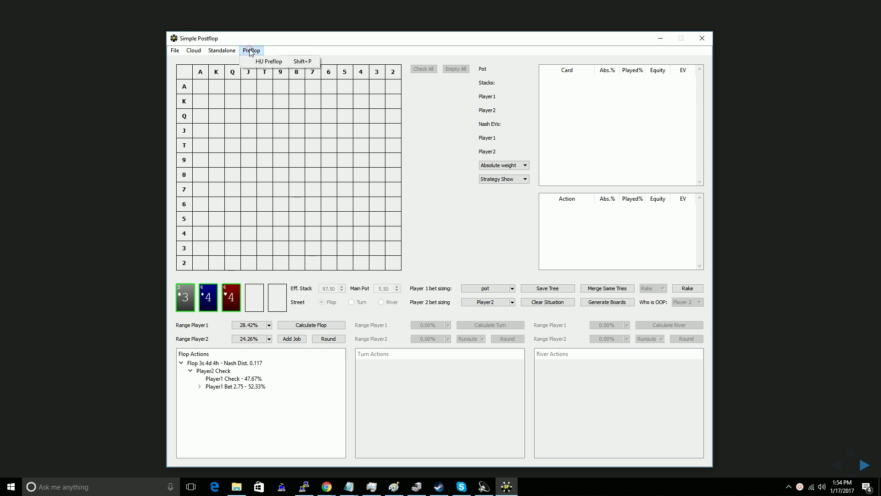
click(252, 62)
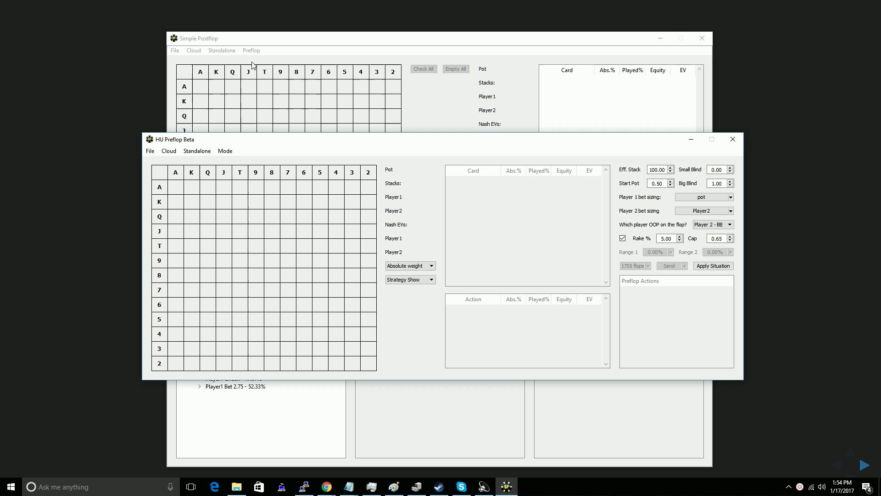
Review the accuracy, compression, CPU core and flop-saving options in the standalone preflop calculation settings, and close them without changes.
click(204, 152)
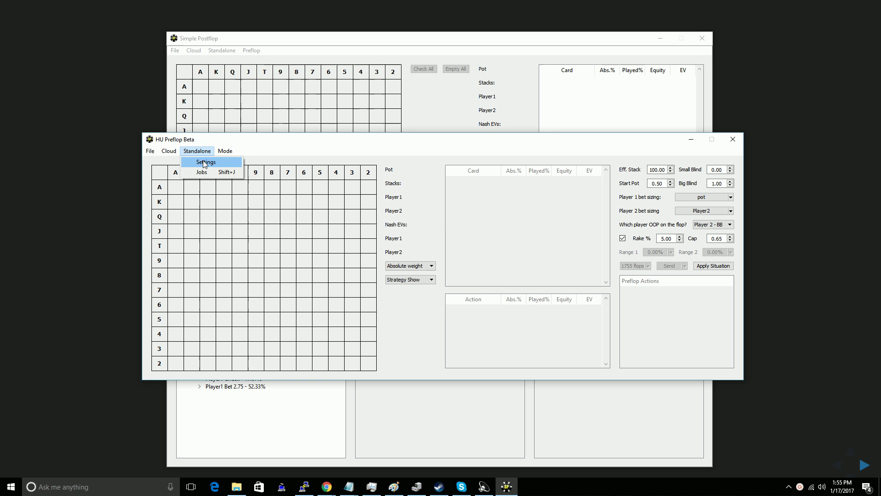
click(204, 164)
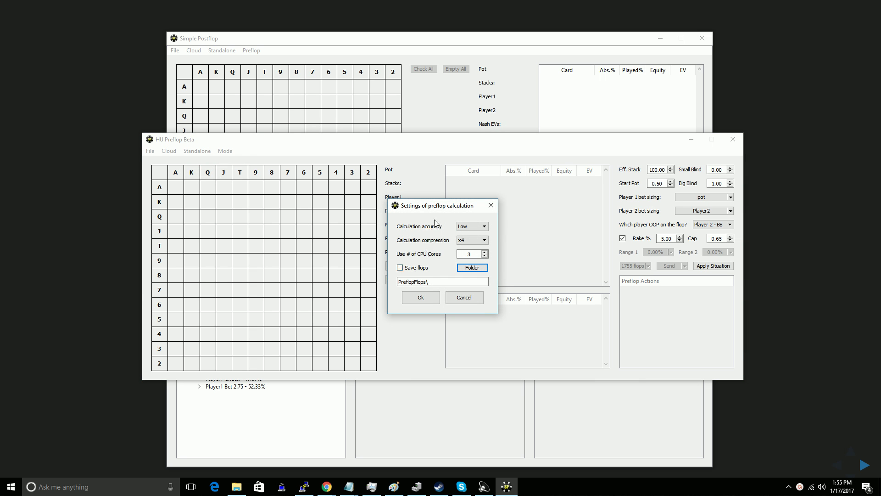
drag(434, 207, 370, 165)
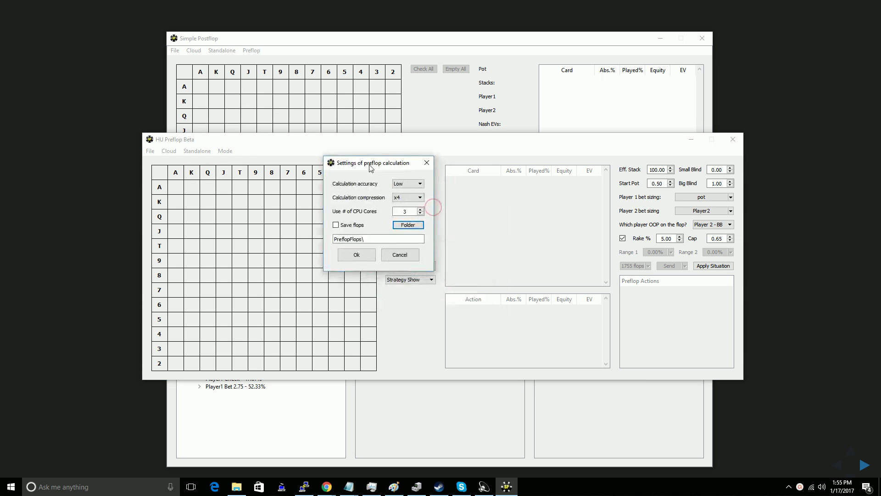
click(415, 189)
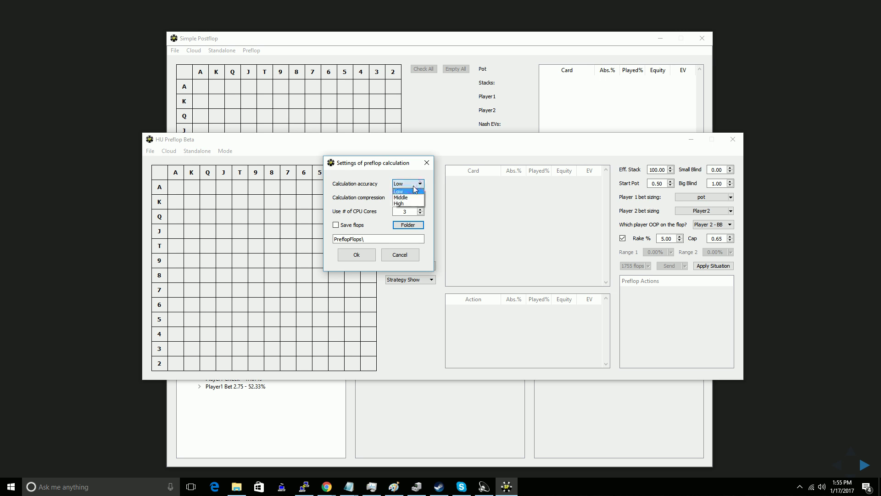
click(414, 189)
click(410, 198)
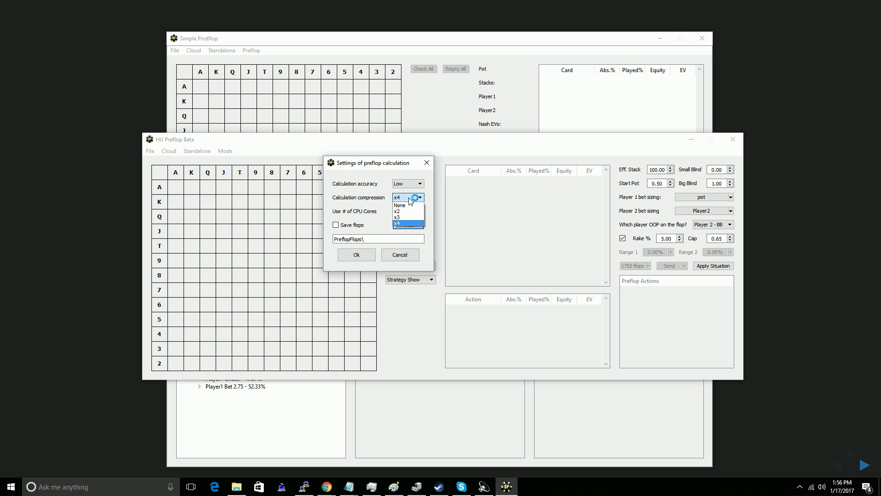
click(409, 201)
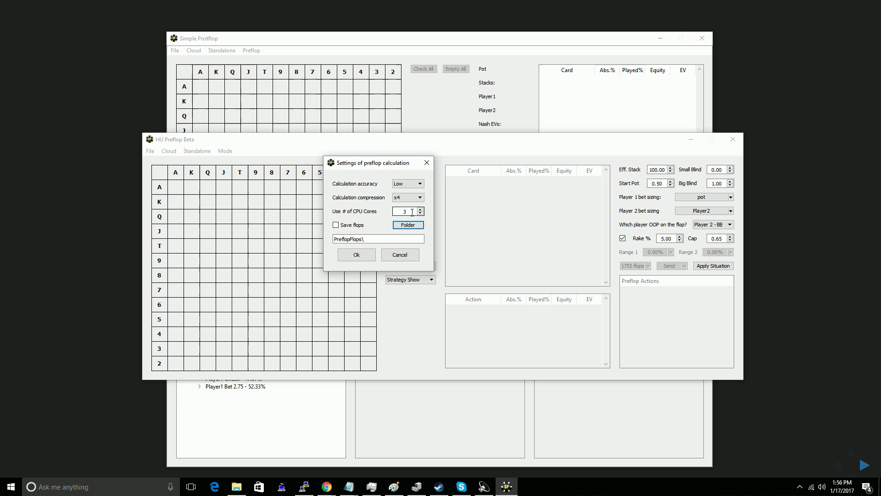
click(420, 210)
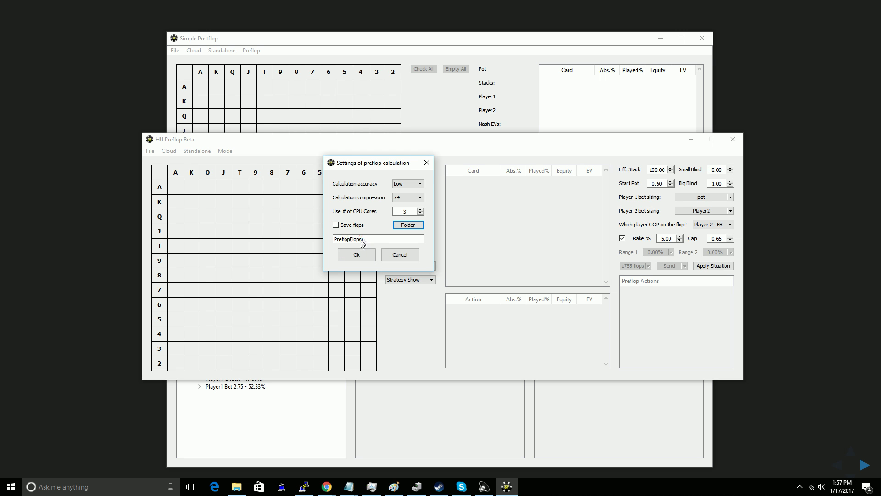
click(401, 258)
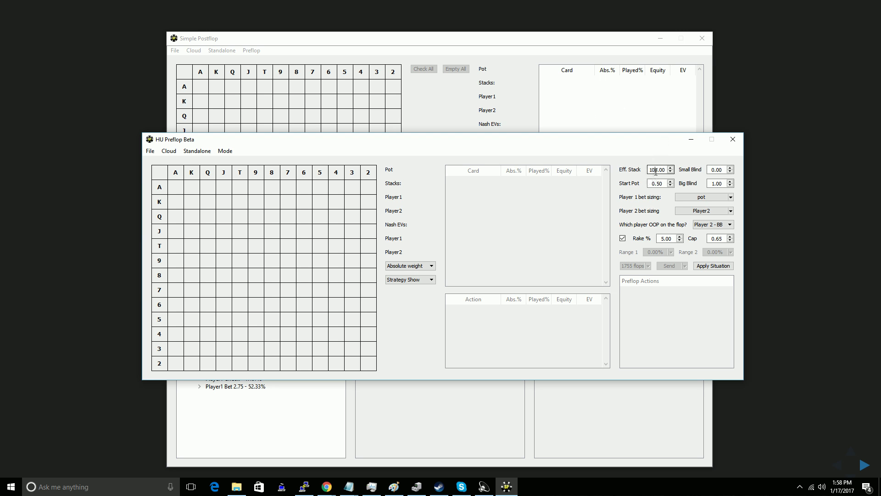
Set the effective stack to 20, with a 0.50 start pot, a 0.00 small blind and a 1.00 big blind.
drag(656, 172, 623, 173)
text(2)
drag(663, 184, 646, 183)
drag(727, 170, 700, 168)
drag(724, 183, 623, 184)
text(0.00)
double_click(719, 170)
text(0.50)
scroll(720, 174, down, 1)
scroll(659, 183, up, 1)
Apply the saved half-ai bet sizing to Player 1.
click(701, 202)
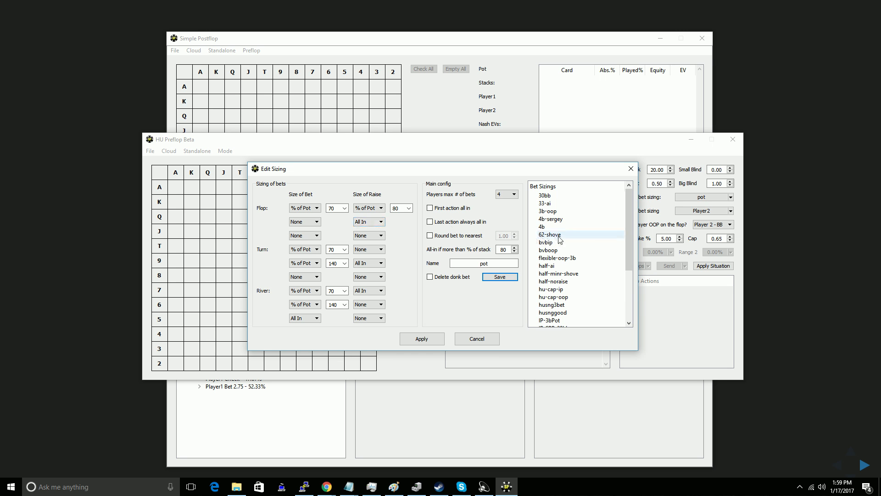
scroll(553, 241, down, 4)
scroll(555, 240, up, 4)
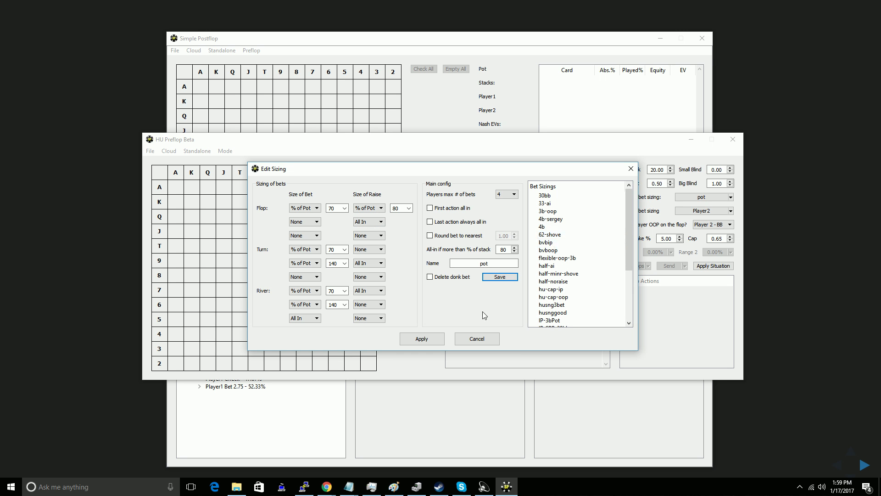
click(560, 267)
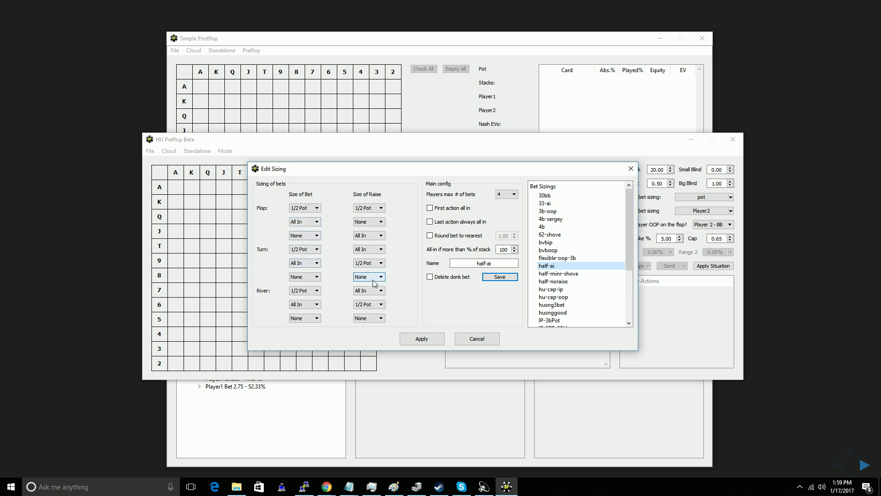
click(422, 338)
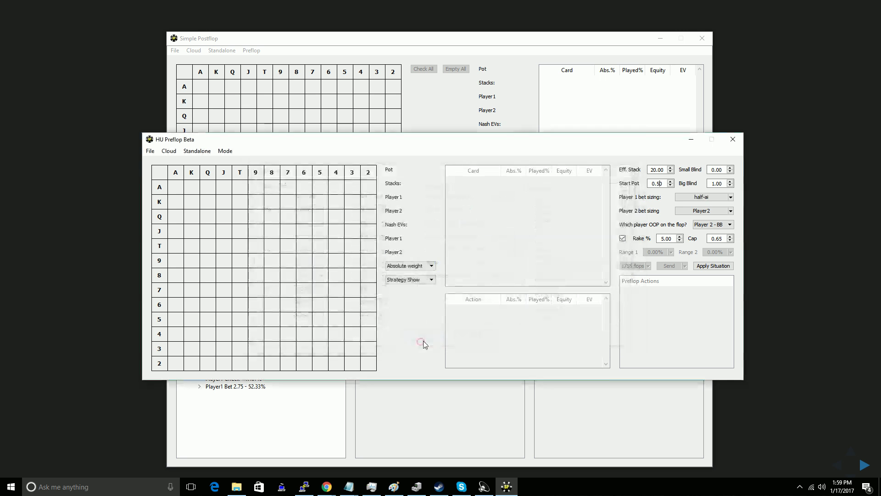
Apply the saved half-ai bet sizing to Player 2.
click(690, 212)
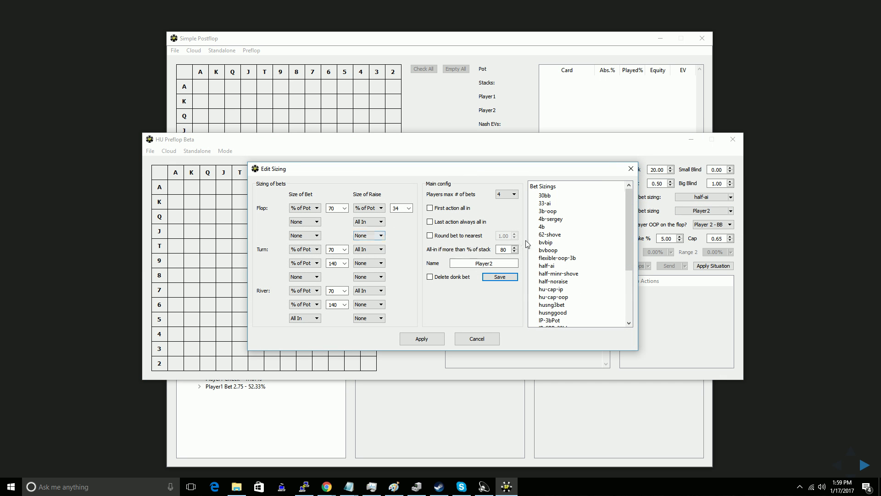
click(547, 266)
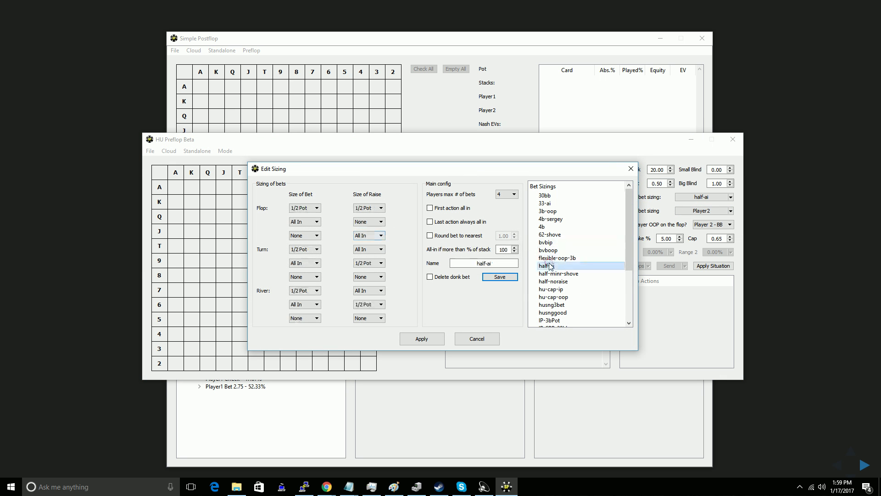
click(422, 339)
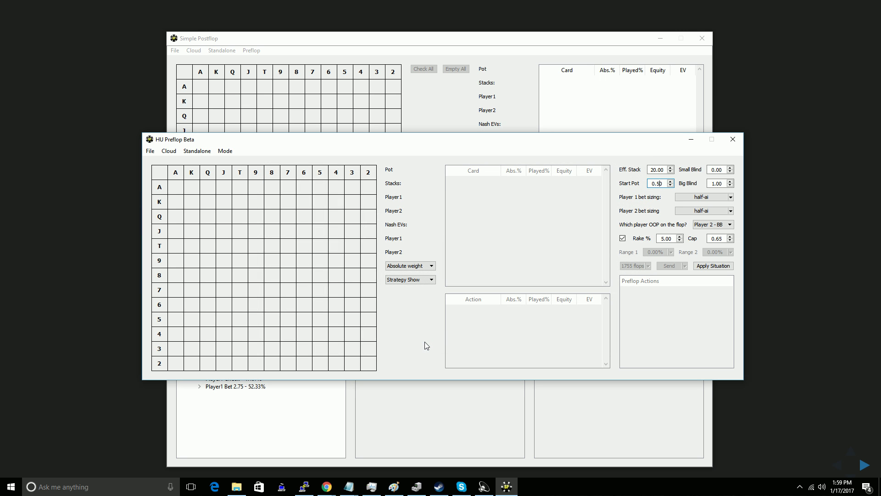
Keep the start pot at 0.50, disable rake and apply the situation.
text(0.50)
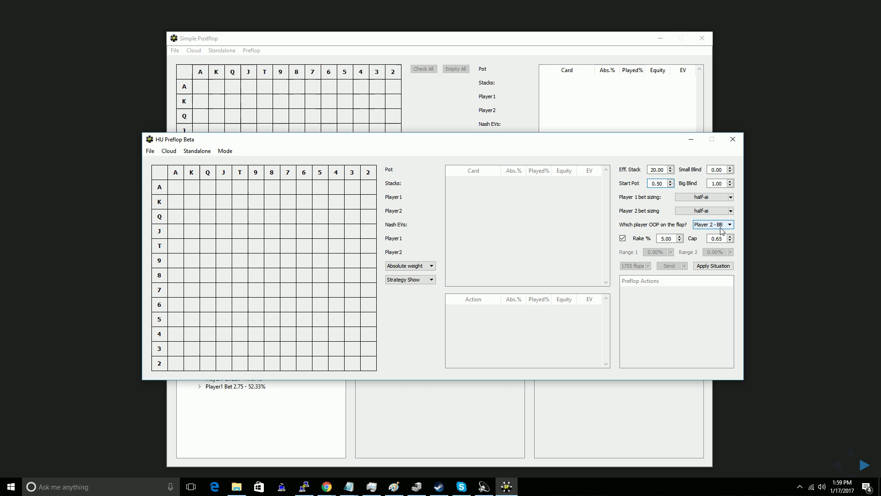
click(624, 239)
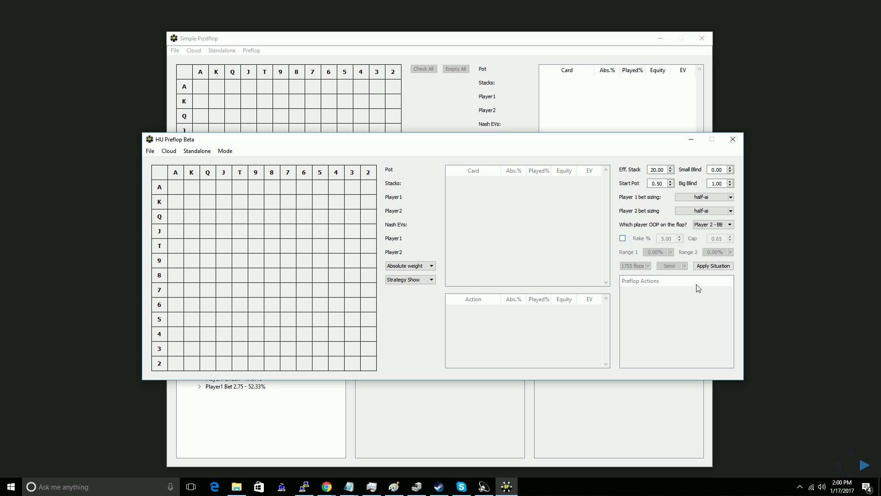
click(714, 266)
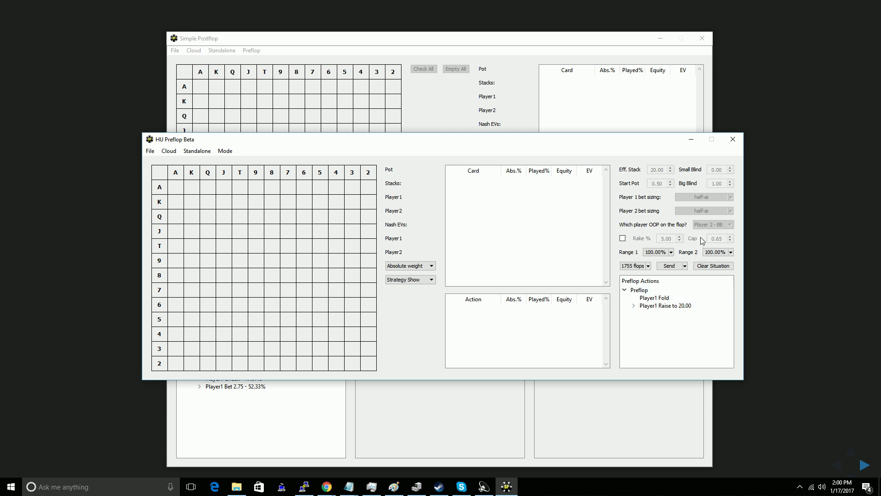
Clear the situation to check which player is out of position on the flop, and reapply it.
click(712, 266)
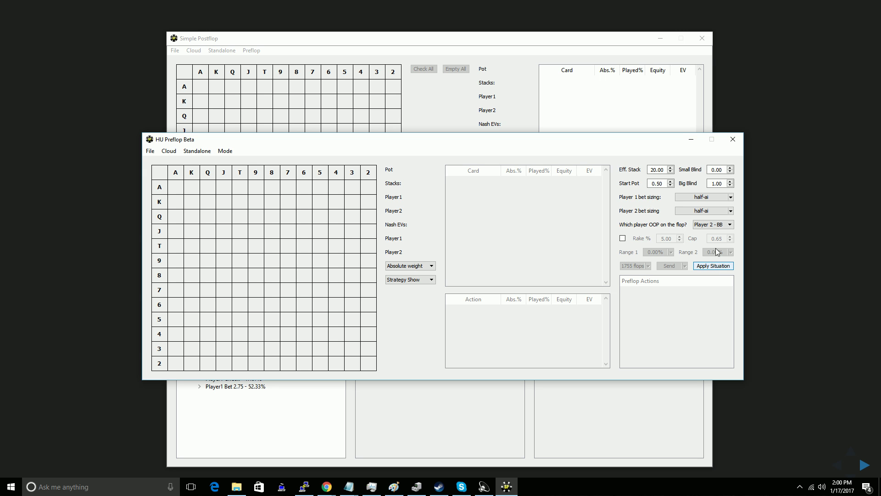
click(715, 224)
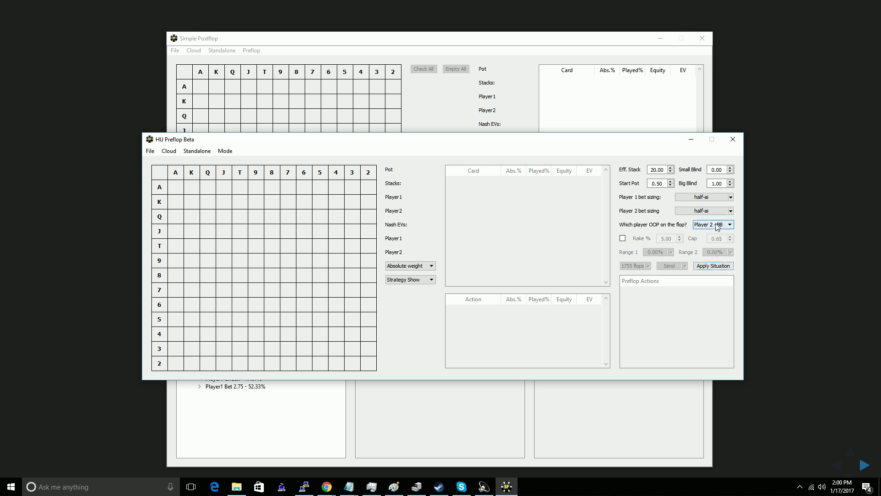
click(720, 267)
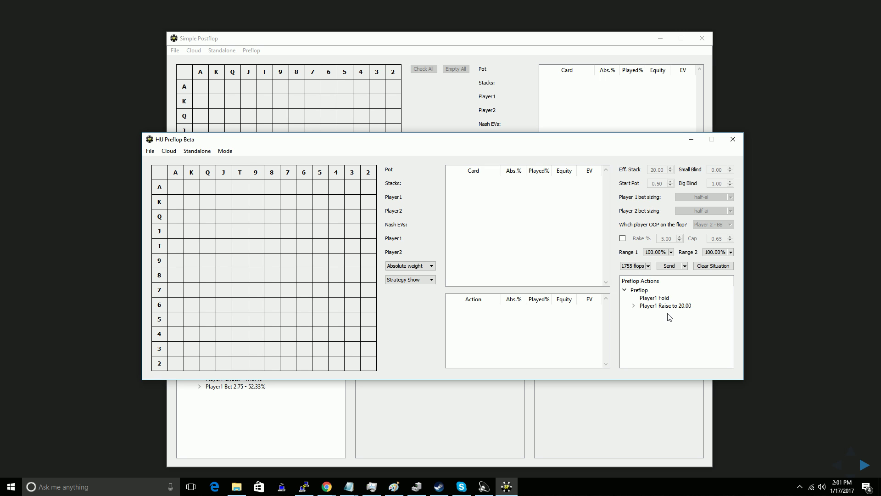
Check the available send options and set the calculation to the 74-flop subset.
click(685, 266)
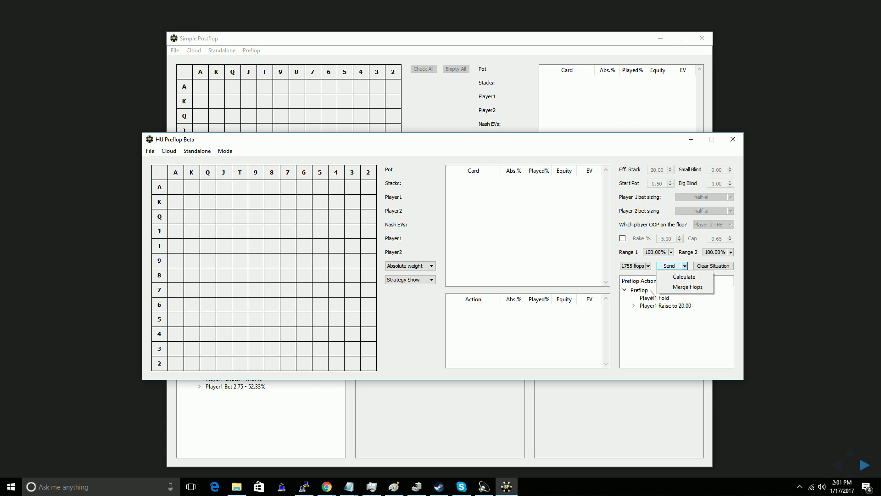
click(658, 317)
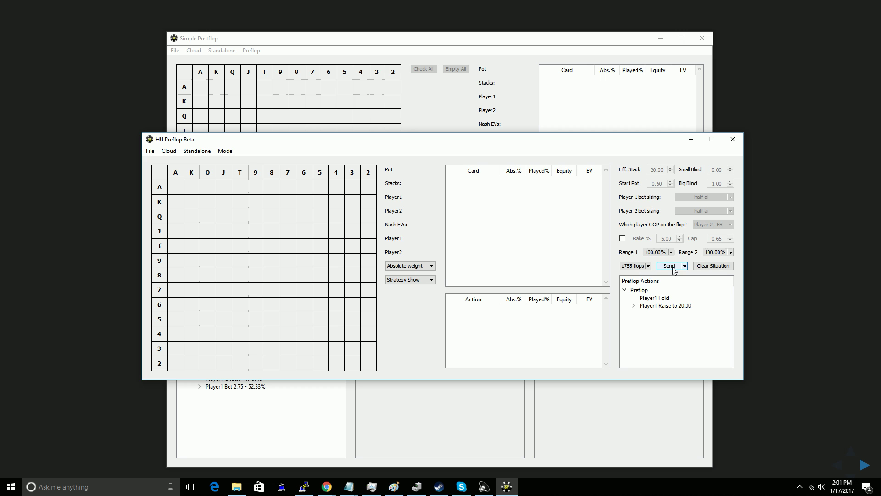
click(648, 266)
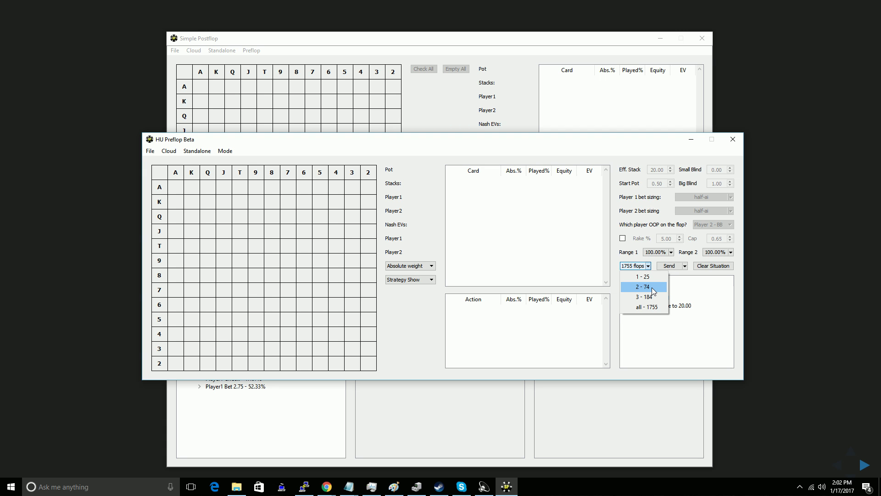
click(654, 291)
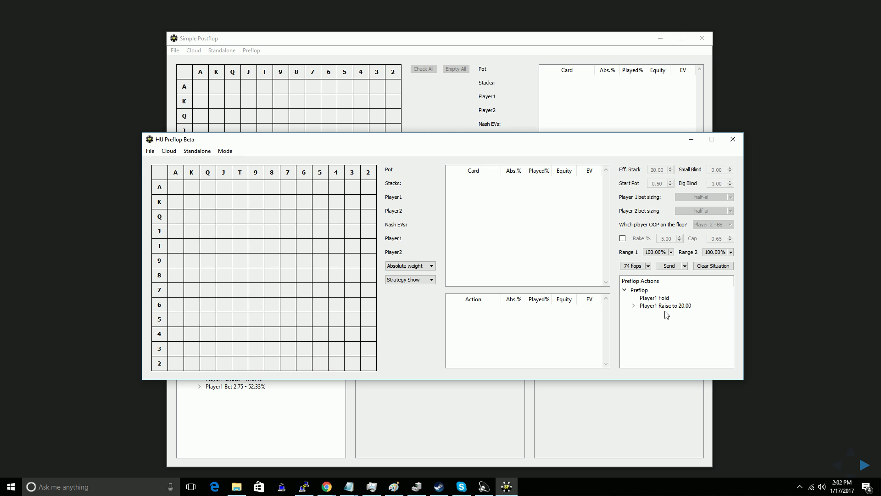
Add a Player1 raise to 2.00 under the Preflop root of the action tree.
right_click(657, 307)
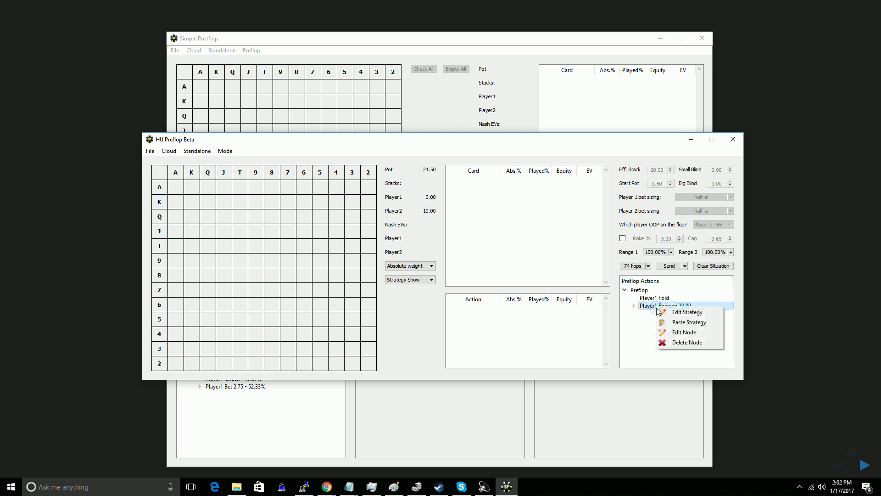
click(647, 329)
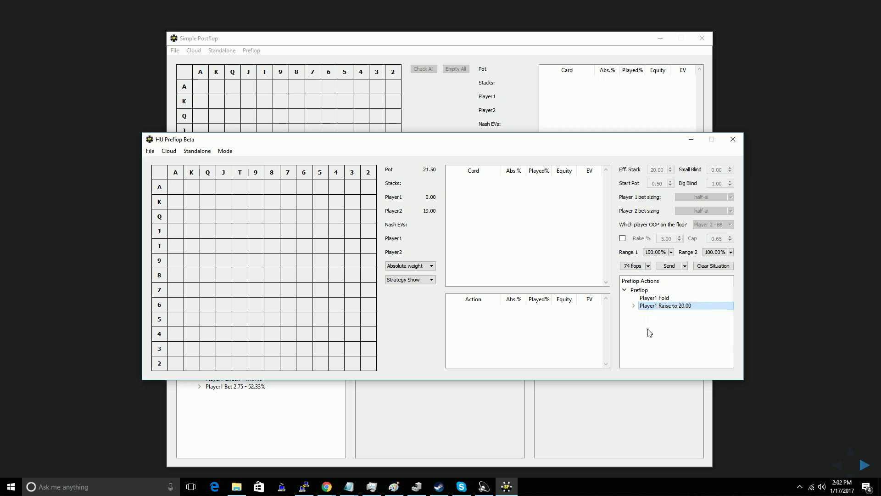
click(644, 298)
click(638, 291)
right_click(638, 290)
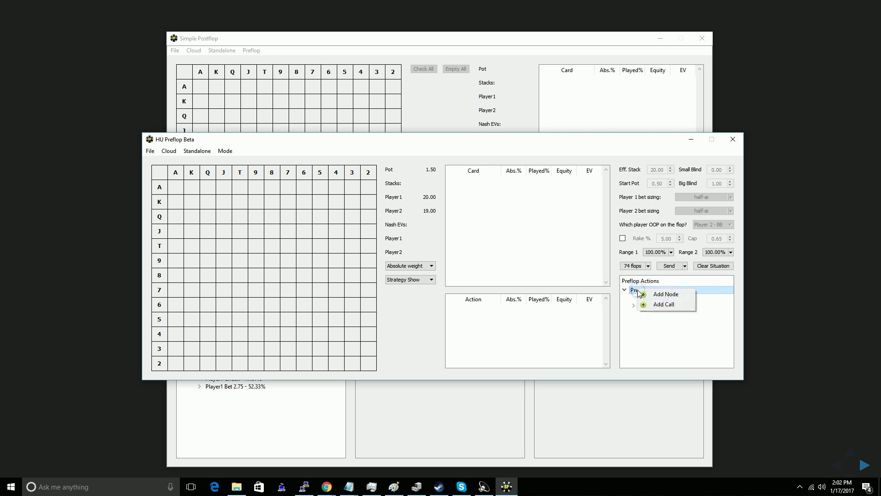
click(662, 295)
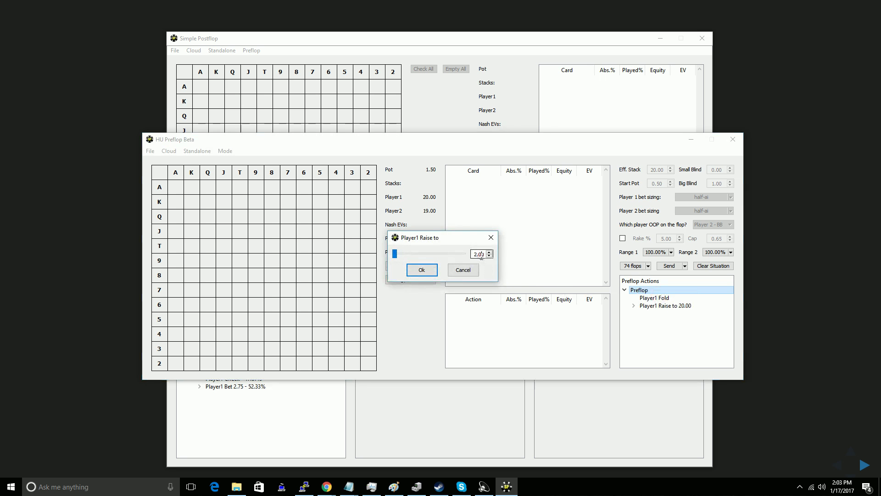
click(423, 273)
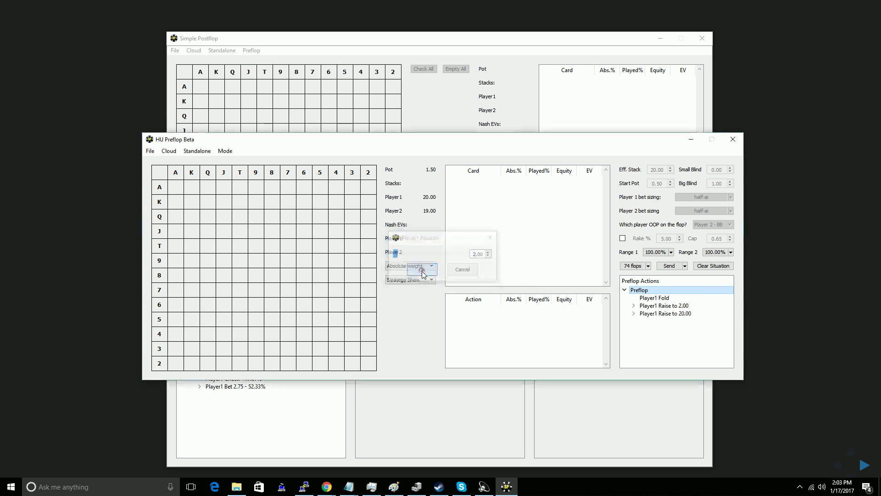
Add a Player2 raise to 4.50 under the Player1 Raise to 2.00 node of the preflop tree.
click(634, 305)
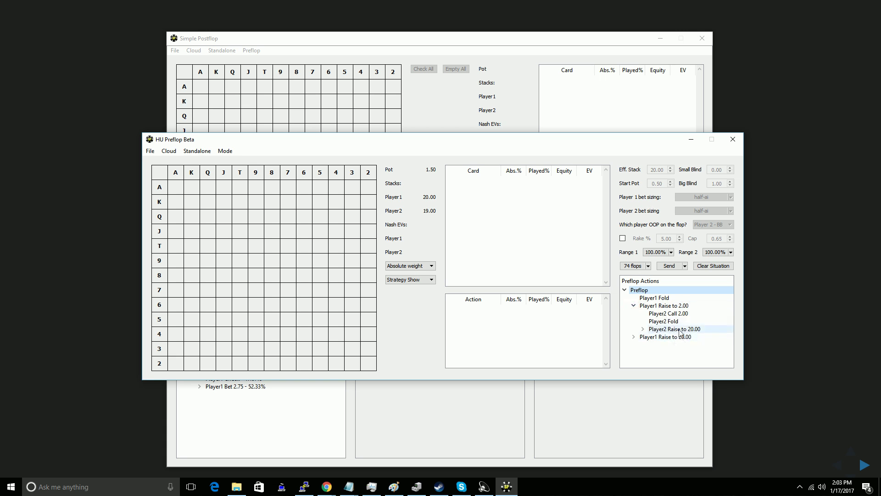
right_click(668, 305)
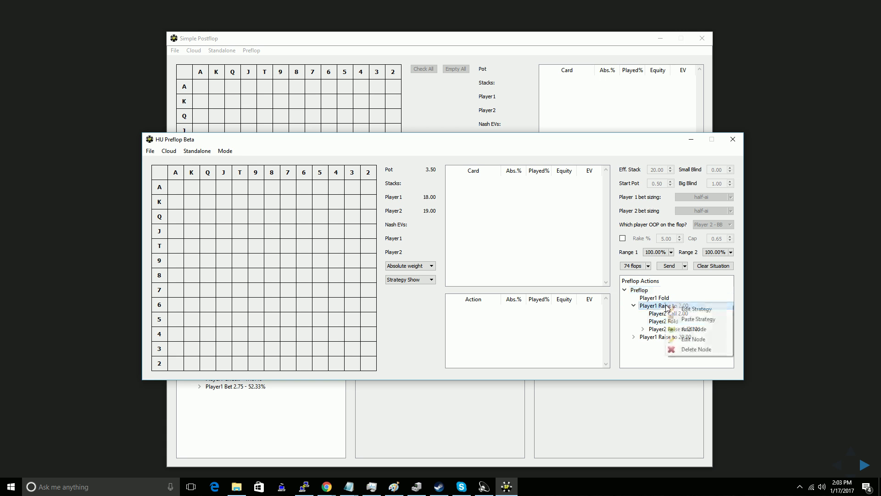
click(693, 338)
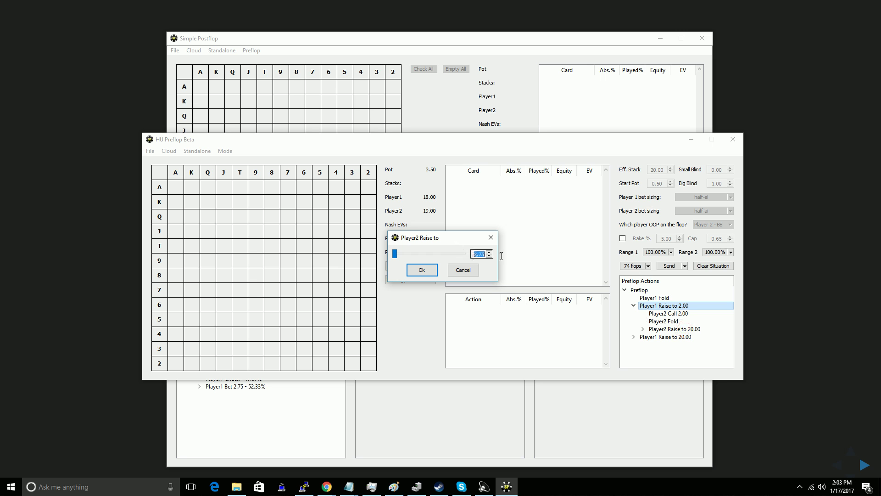
text(4.5)
click(429, 271)
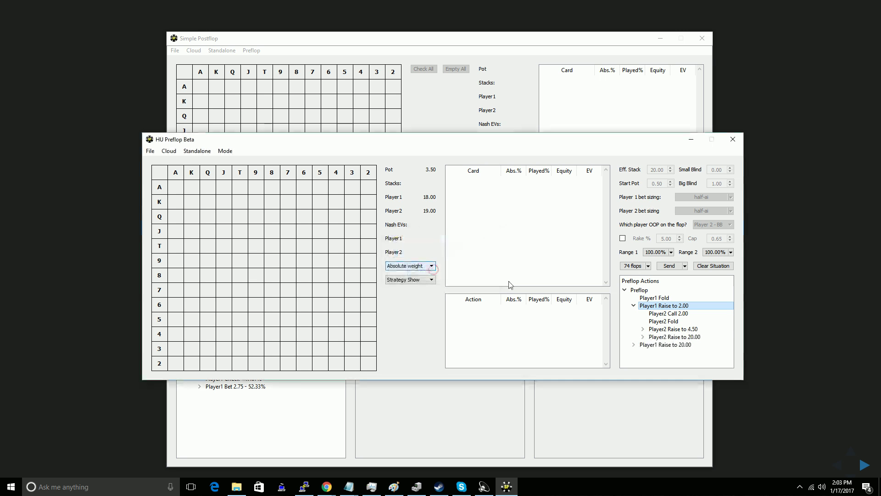
Apply the 33-ai bet sizing to both players for the Player1 Call 4.50 node under Player2's raise to 4.50.
click(643, 329)
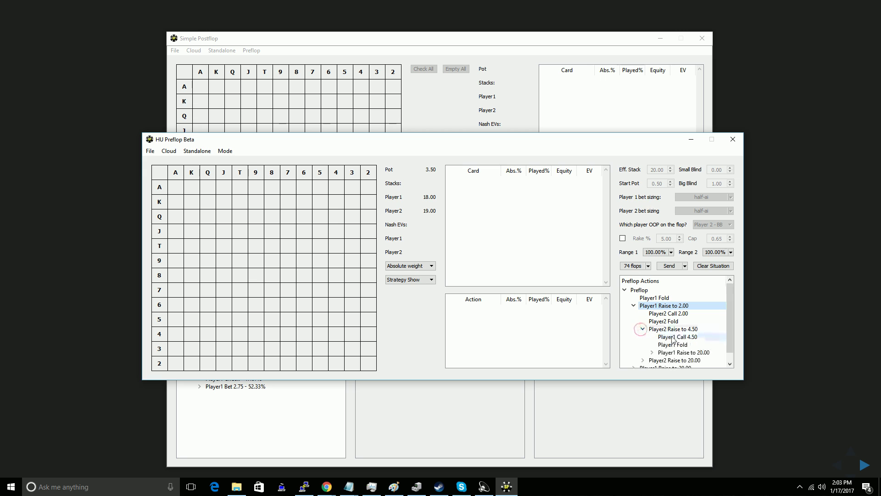
scroll(685, 344, down, 1)
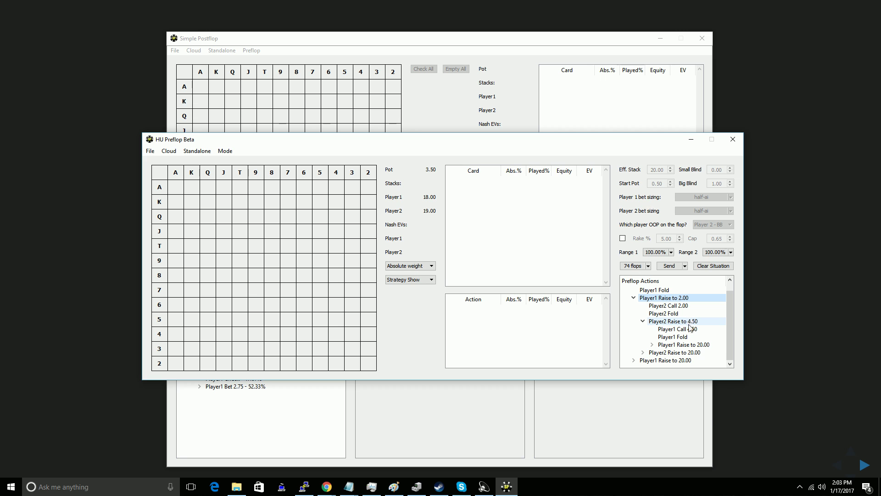
right_click(690, 329)
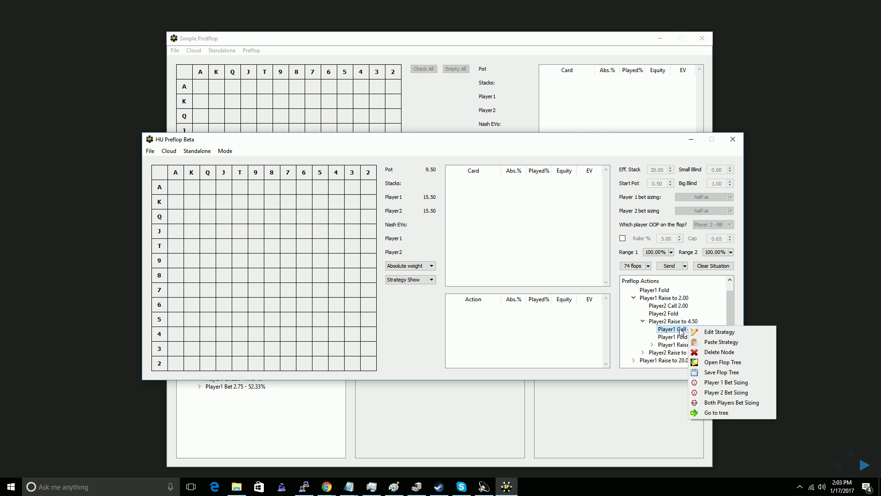
click(732, 402)
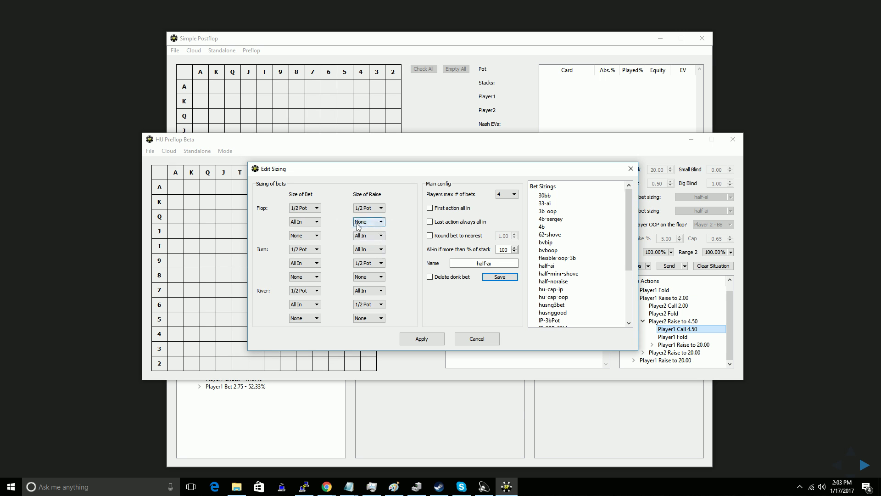
click(552, 204)
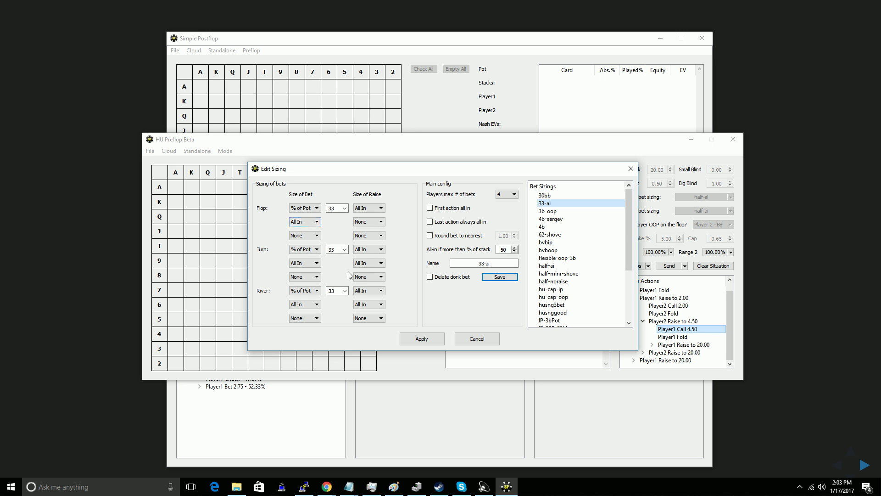
click(409, 340)
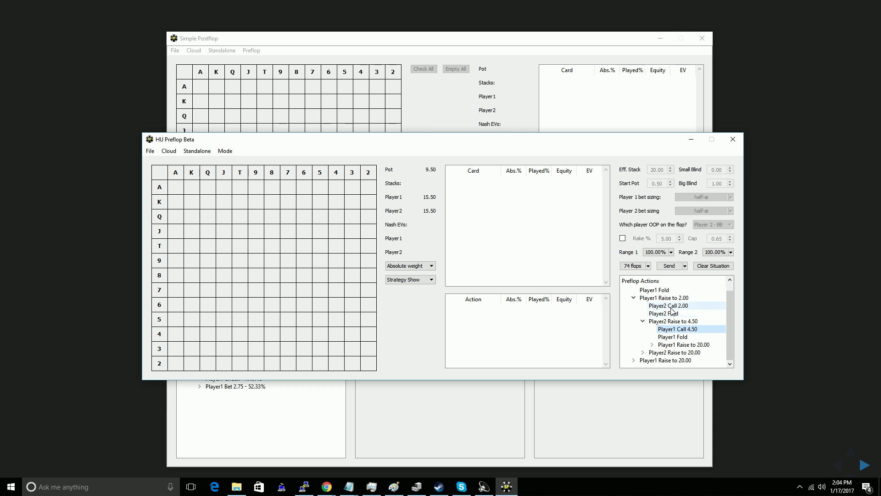
Go to the flop tree of the Player2 Call 2.00 node and delete Player2's 18.00 flop bet.
click(672, 307)
right_click(671, 310)
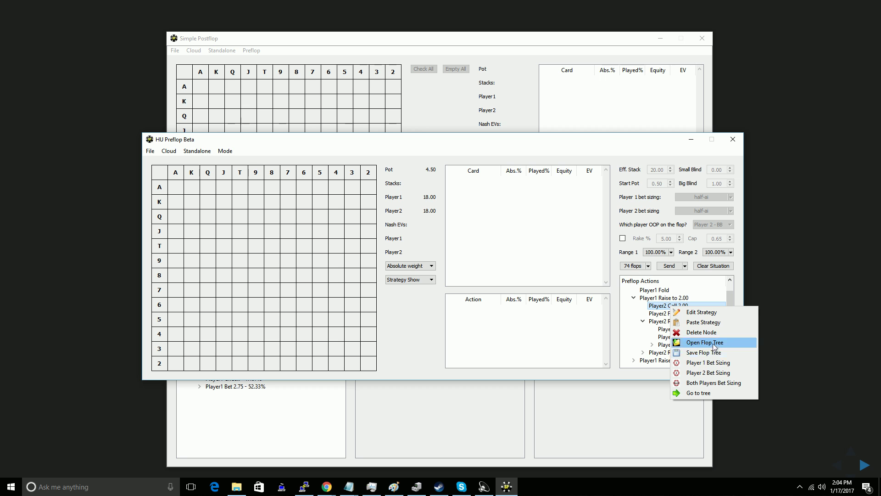
click(709, 394)
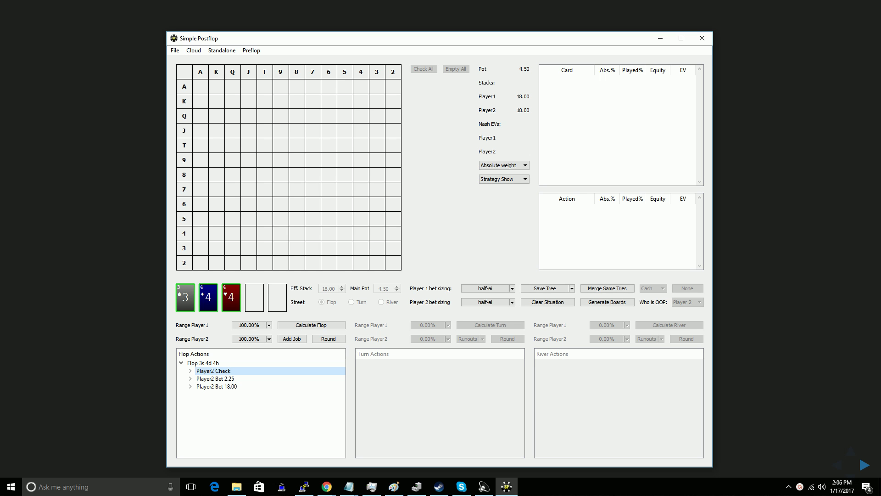
right_click(202, 388)
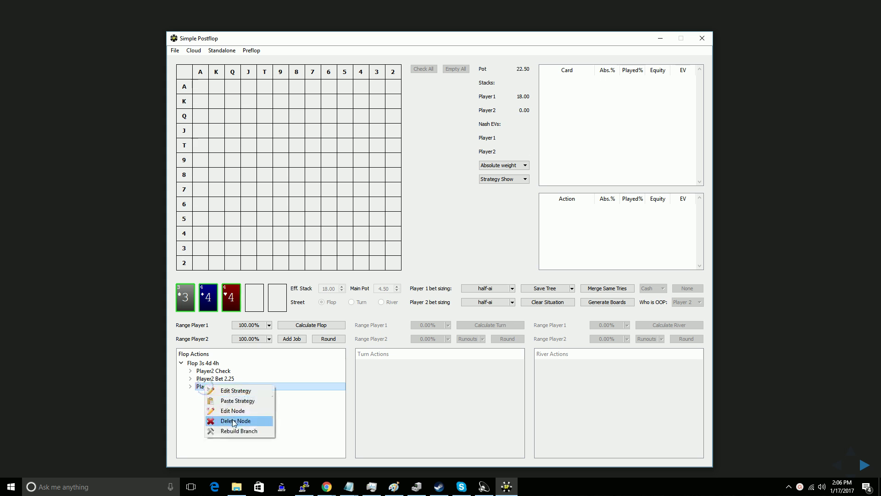
click(234, 421)
Change Player2's 6.75 check-raise against Player1's 2.25 flop bet to 5.50.
click(190, 371)
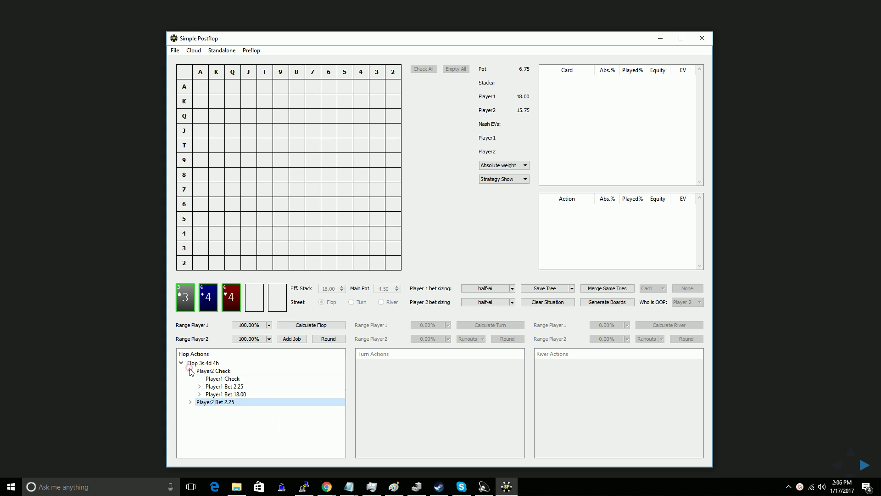
click(199, 386)
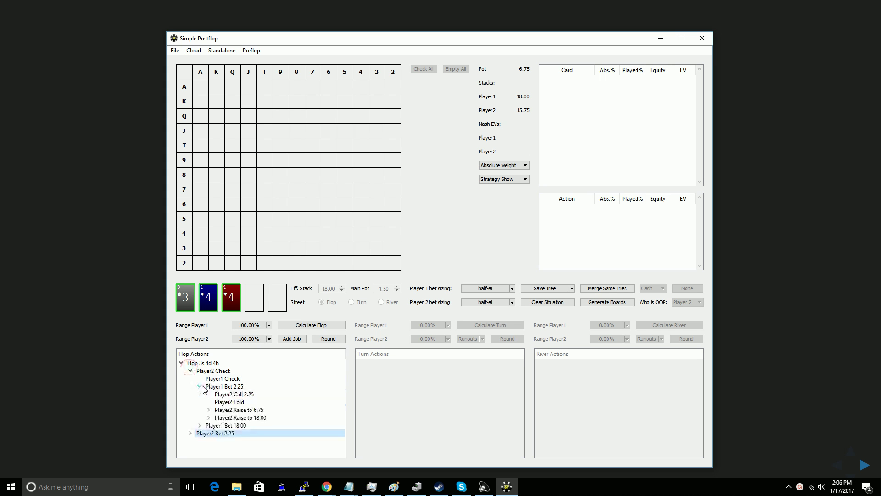
right_click(242, 411)
click(269, 445)
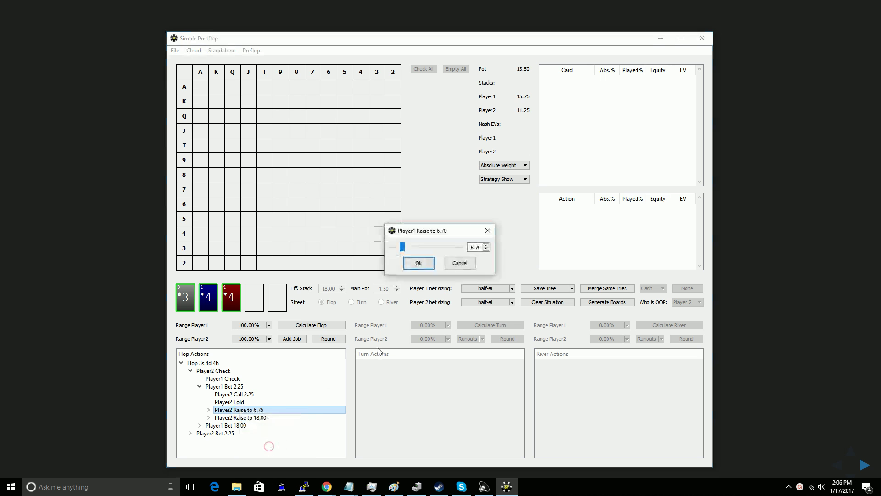
double_click(473, 251)
text(5.5)
click(407, 264)
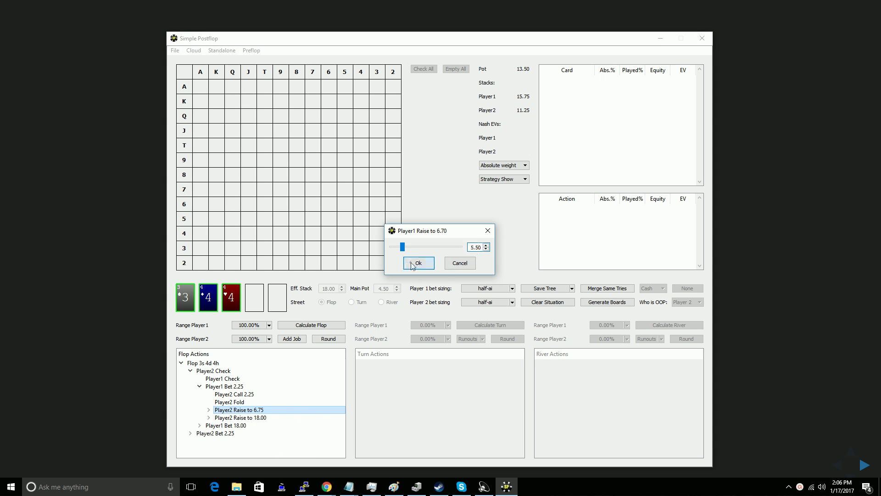
Set the ace of hearts as the turn card after Player2's call of the 2.25 flop bet.
click(236, 394)
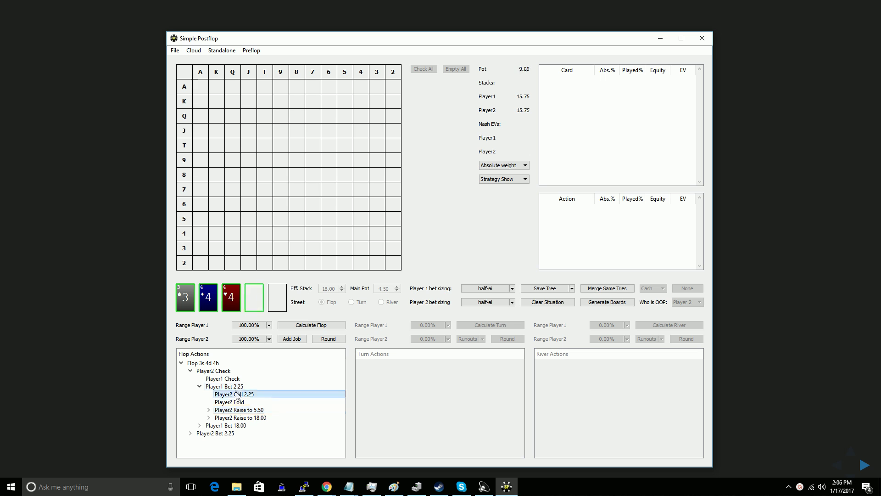
click(253, 305)
click(270, 337)
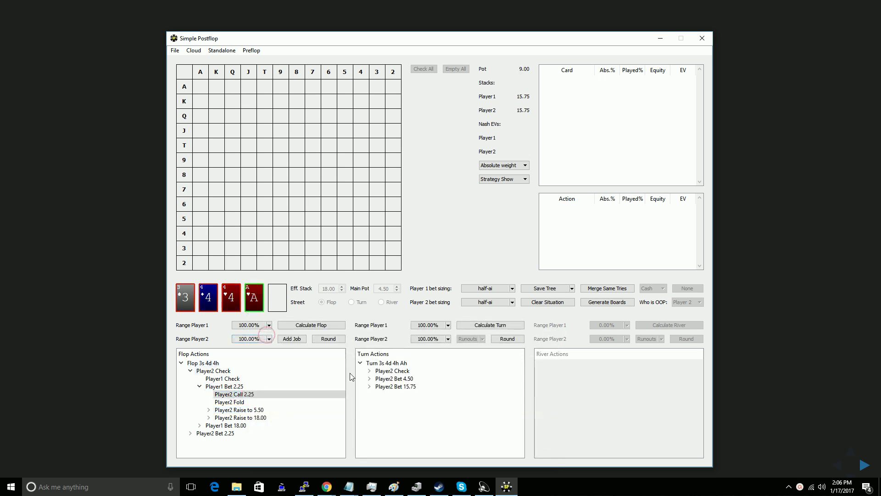
Delete Player2's 4.50 and 15.75 bets from the turn tree, leaving only the check.
click(389, 380)
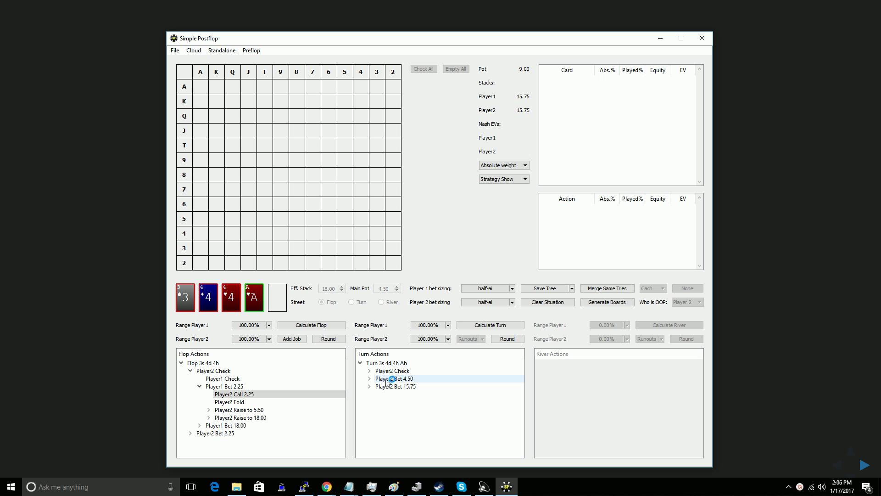
right_click(388, 381)
click(407, 421)
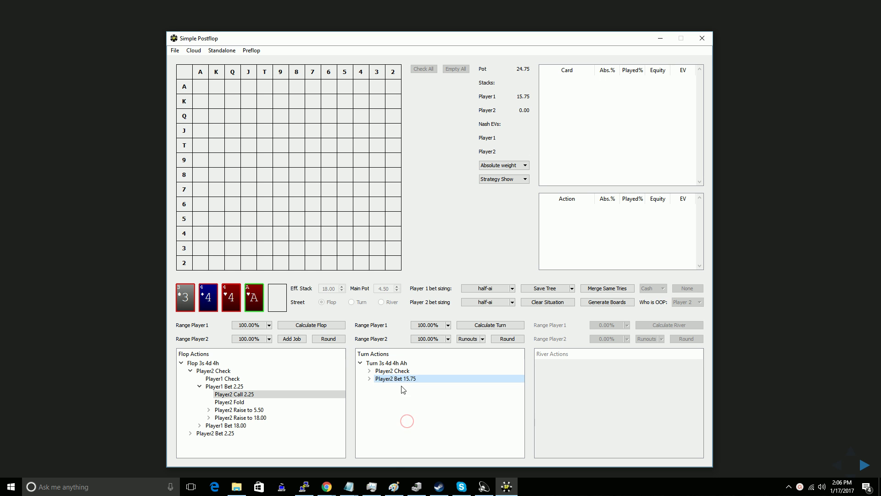
right_click(403, 379)
click(428, 412)
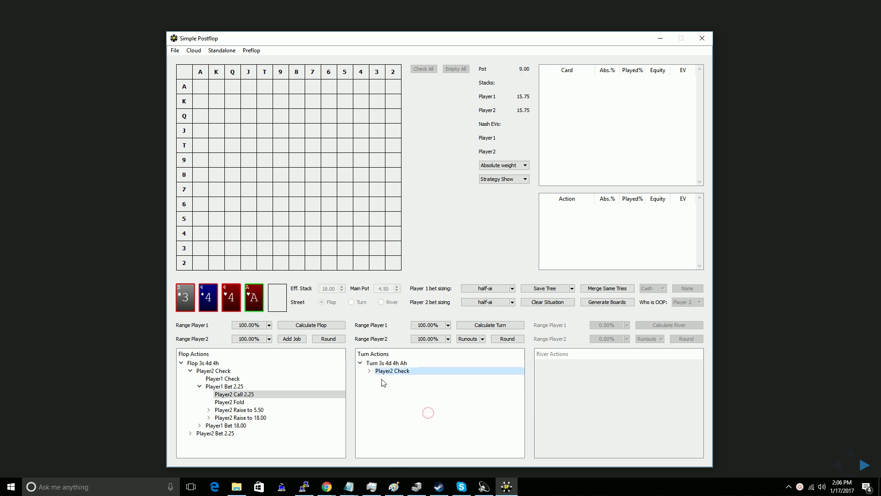
Delete Player2's non-all-in raise against Player1's 4.50 turn bet and save the tree as the preflop branch.
click(369, 371)
click(379, 386)
right_click(419, 418)
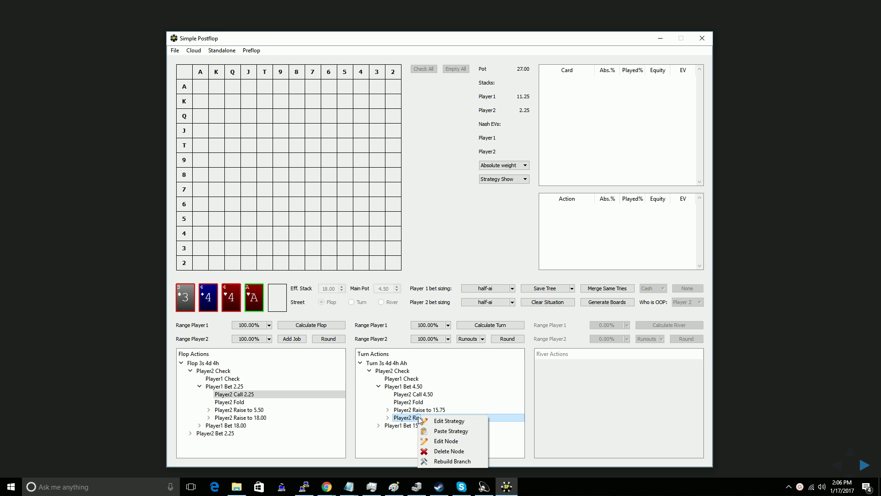
click(445, 451)
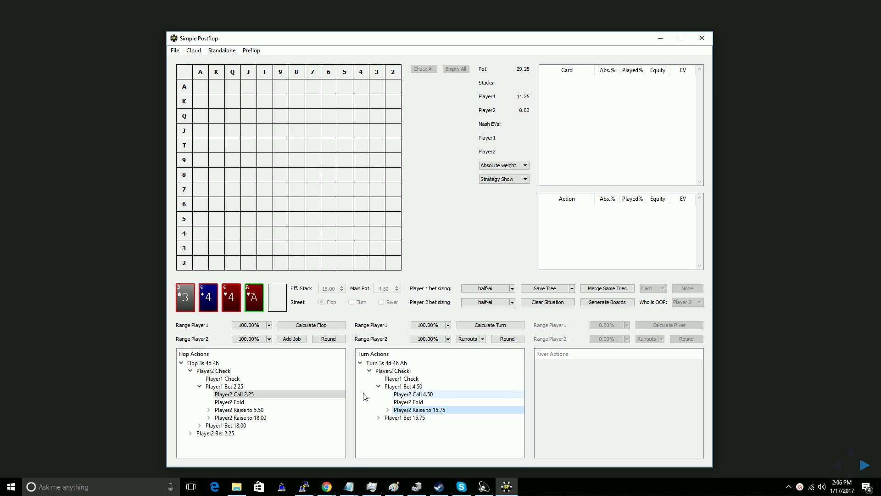
click(572, 288)
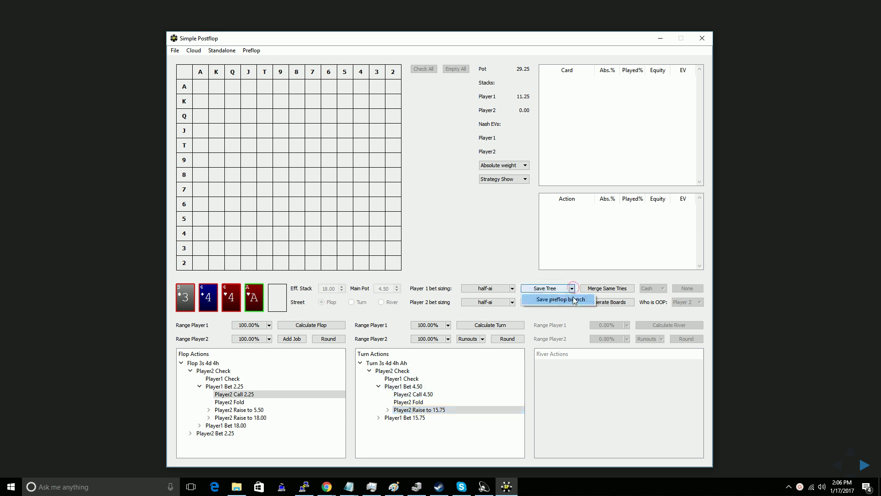
click(573, 300)
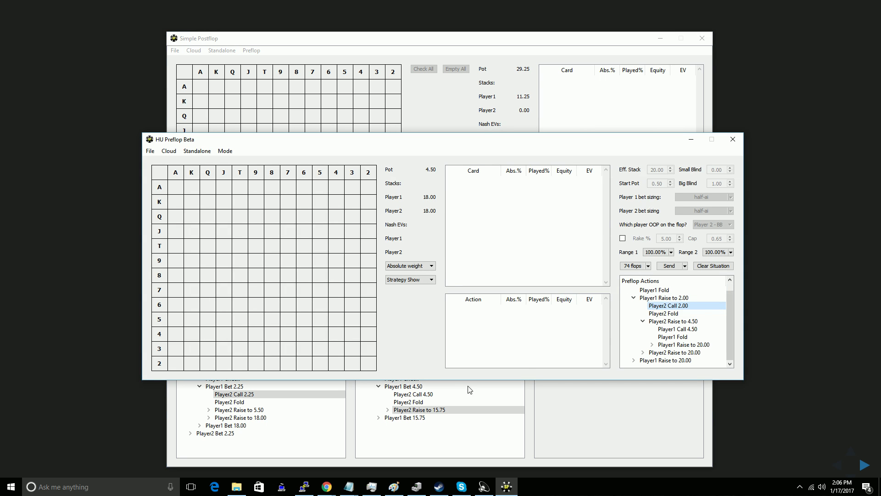
Reopen the flop tree of the Player2 Call 2.00 node to check the saved edits, and save the preflop branch again.
right_click(666, 308)
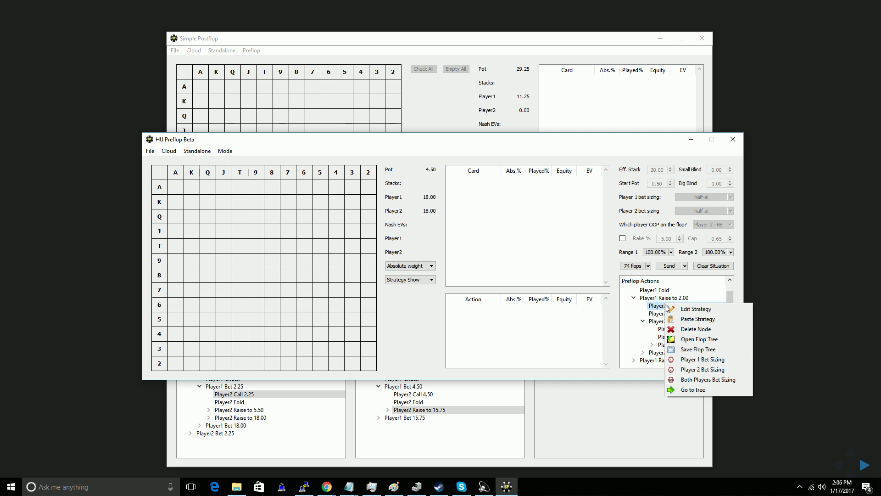
click(684, 390)
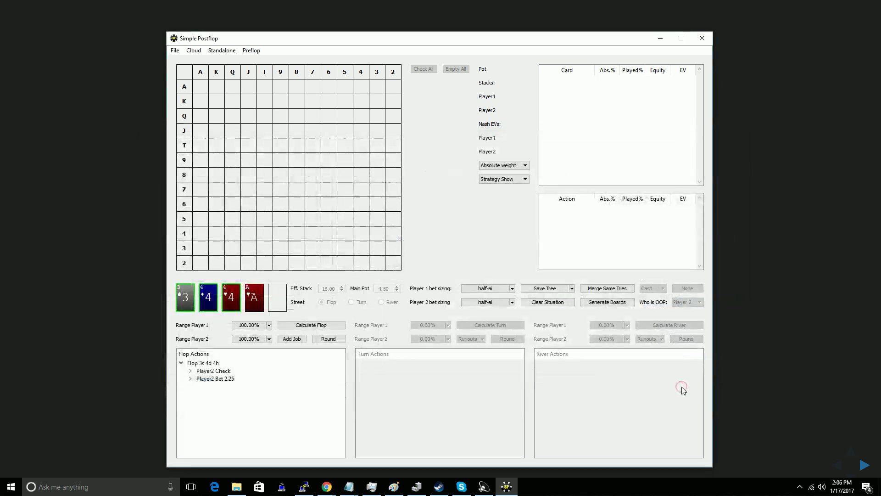
click(191, 371)
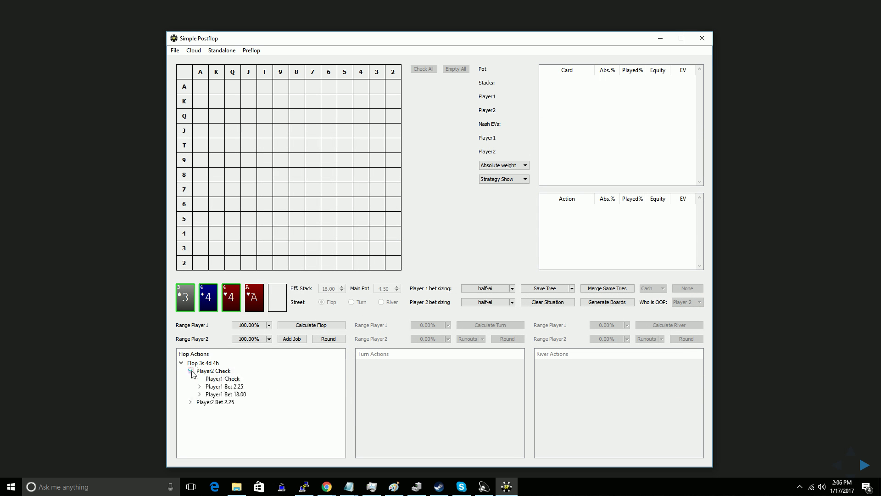
click(200, 387)
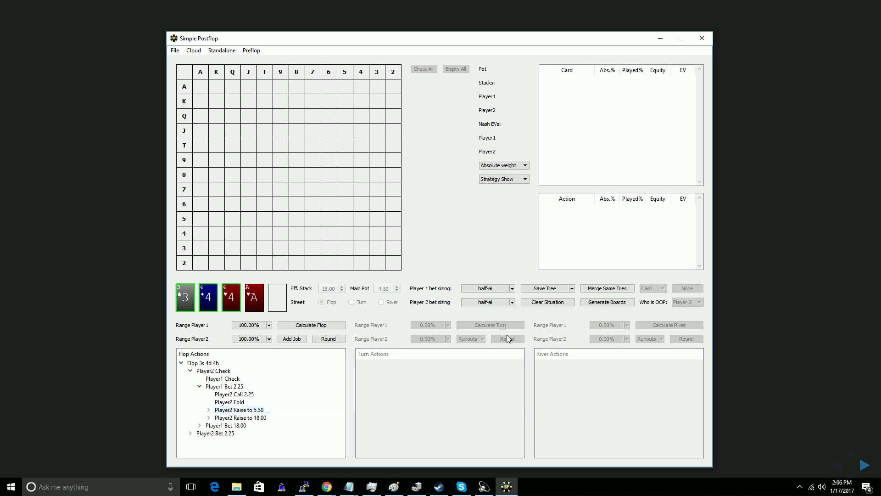
click(572, 287)
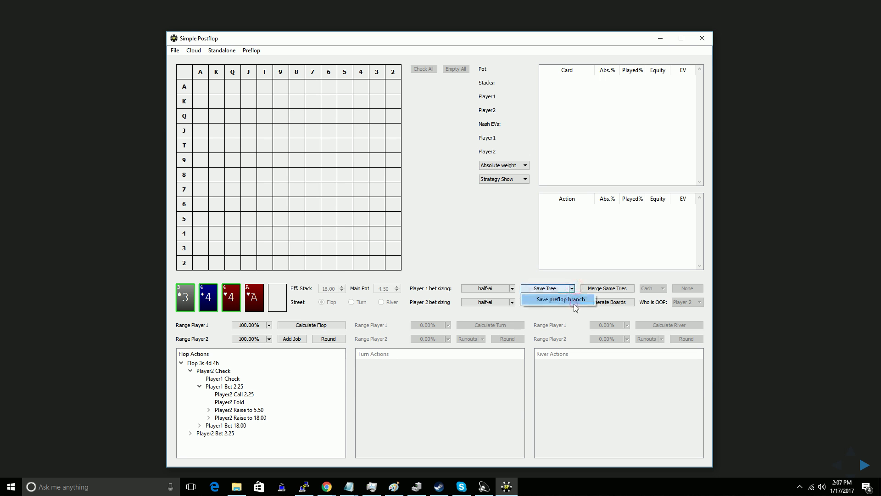
click(574, 304)
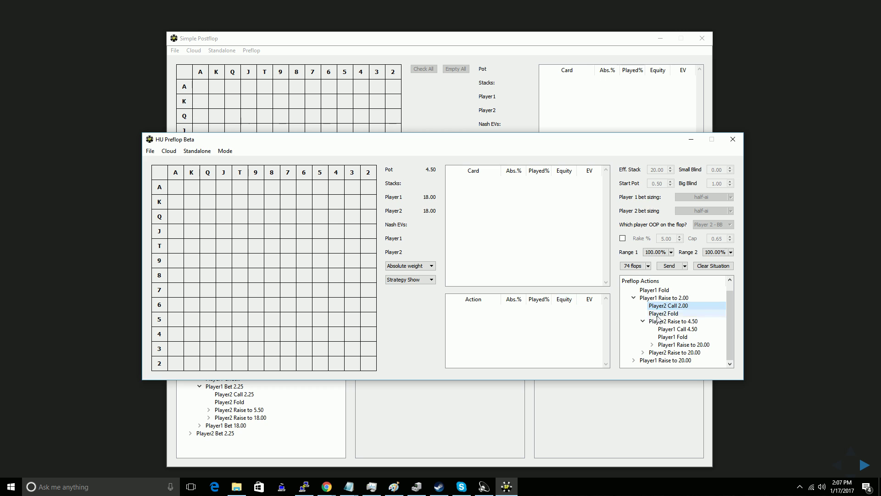
Review the options for sending the situation and the standalone preflop calculation settings, accepting the settings as they are.
click(685, 266)
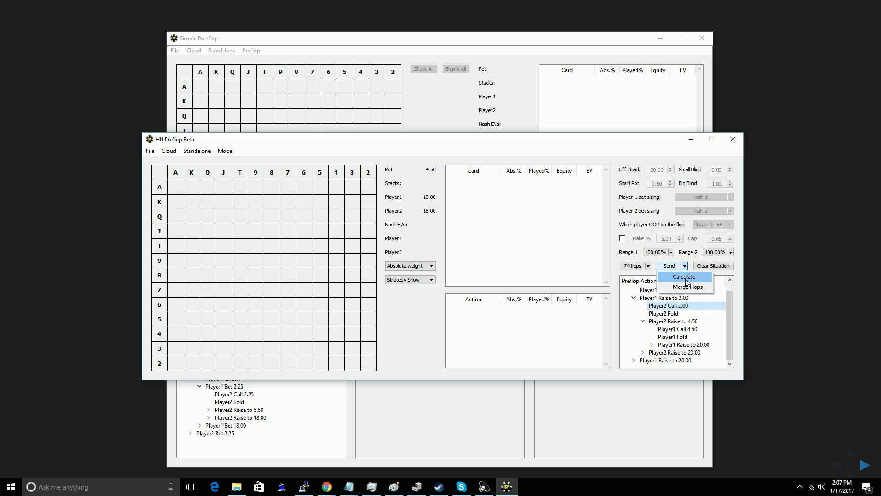
click(652, 275)
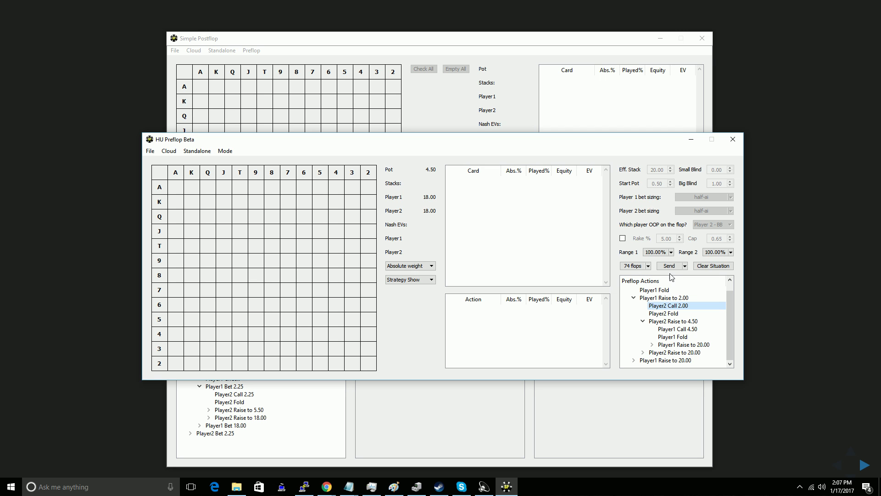
click(190, 152)
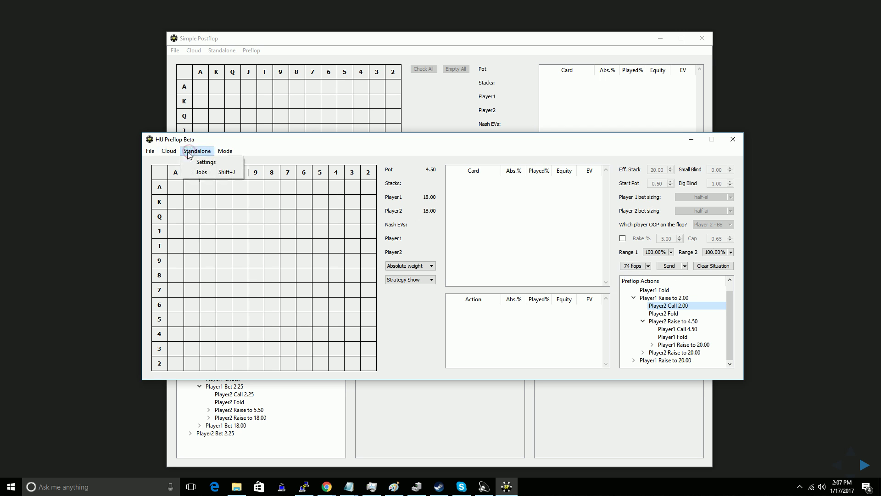
click(205, 162)
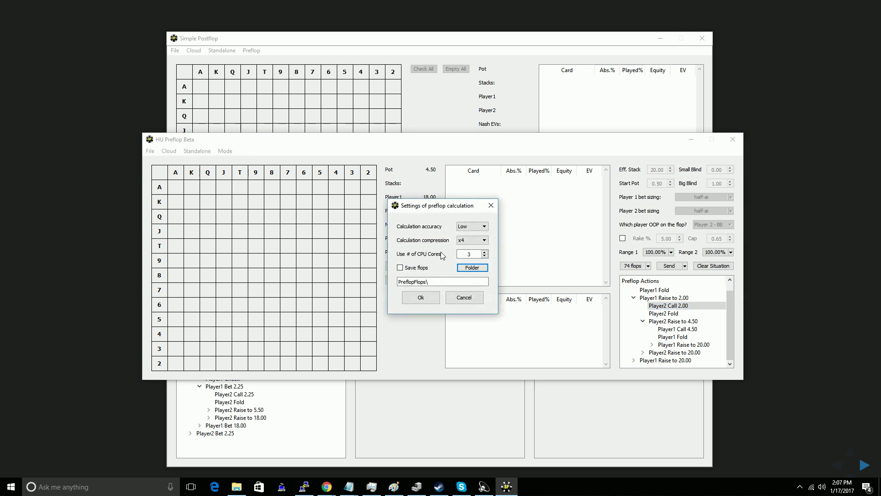
click(420, 298)
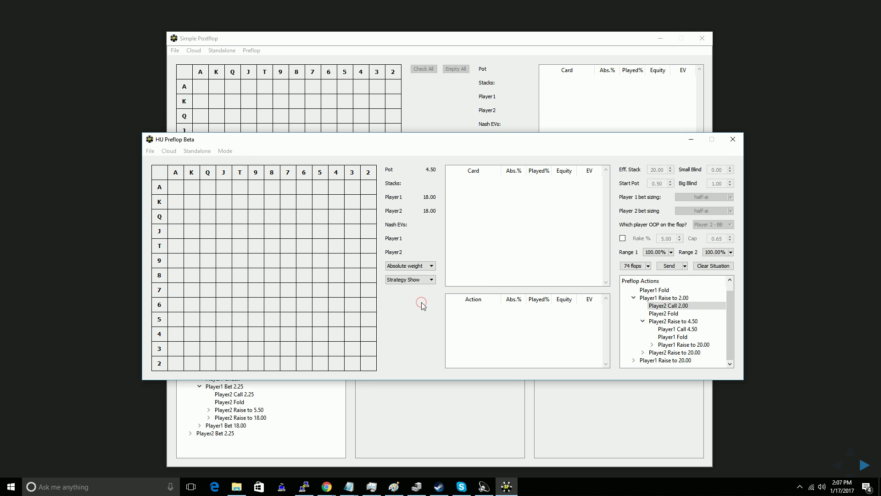
Start sending the situation for cloud calculation and decline the Preflop points charge.
click(668, 267)
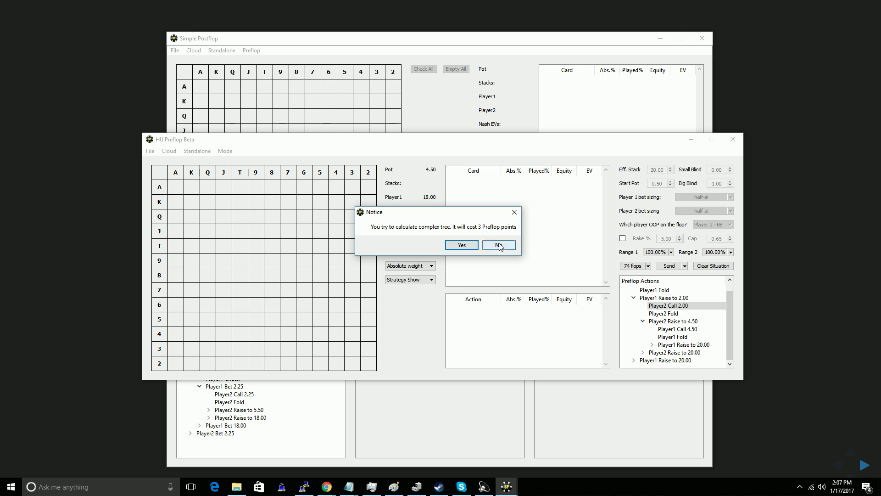
click(500, 245)
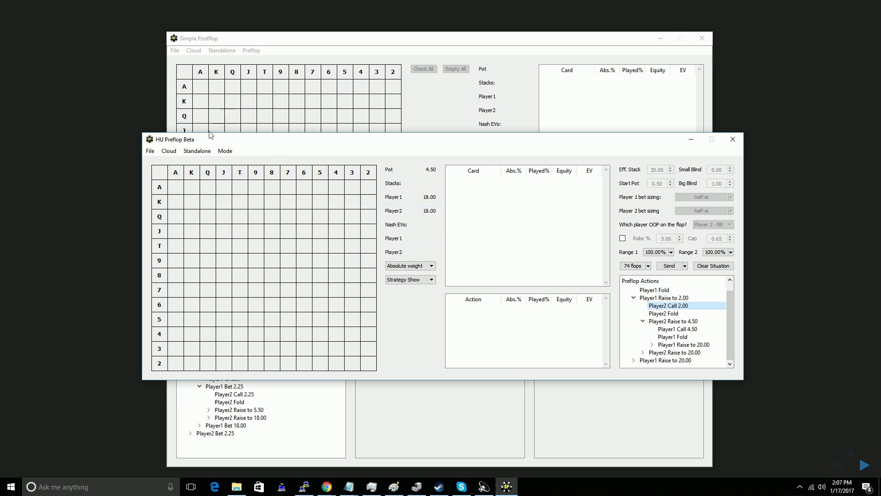
Load the calculated situation 20-bb-co-mr-for-spf from the cloud list of preflop situations.
click(202, 151)
mouse_move(169, 151)
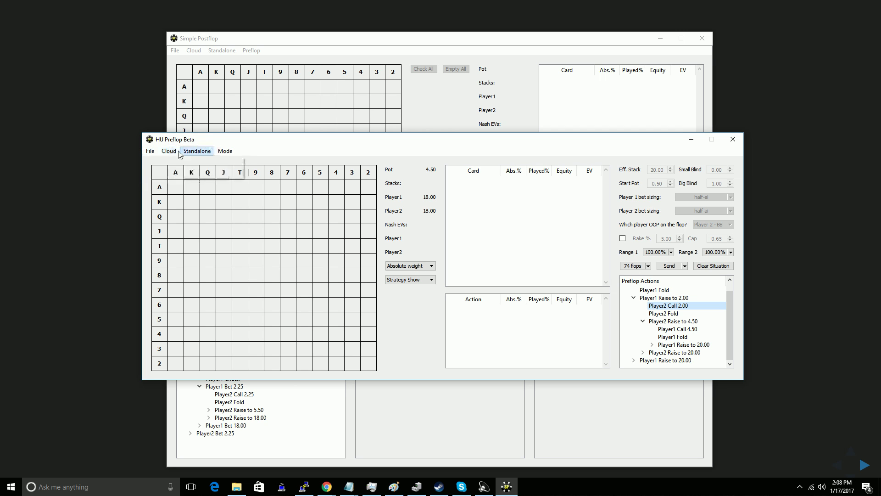
click(150, 152)
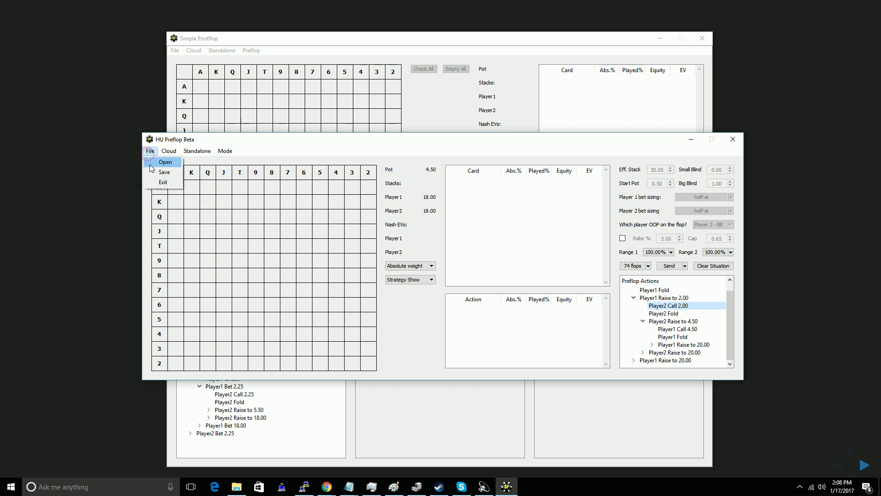
click(178, 162)
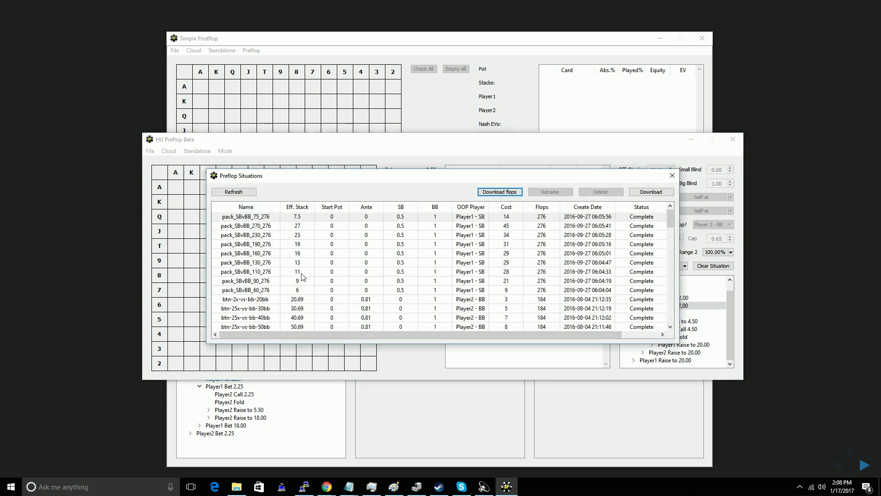
scroll(296, 268, down, 8)
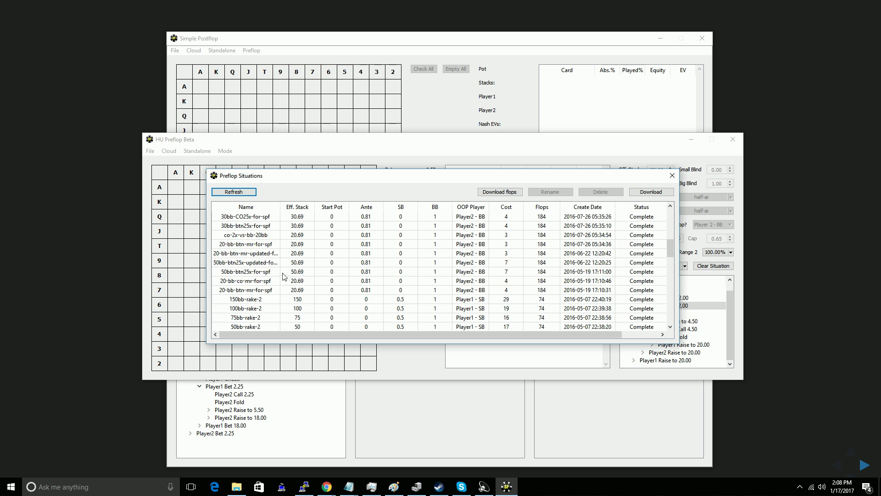
double_click(283, 279)
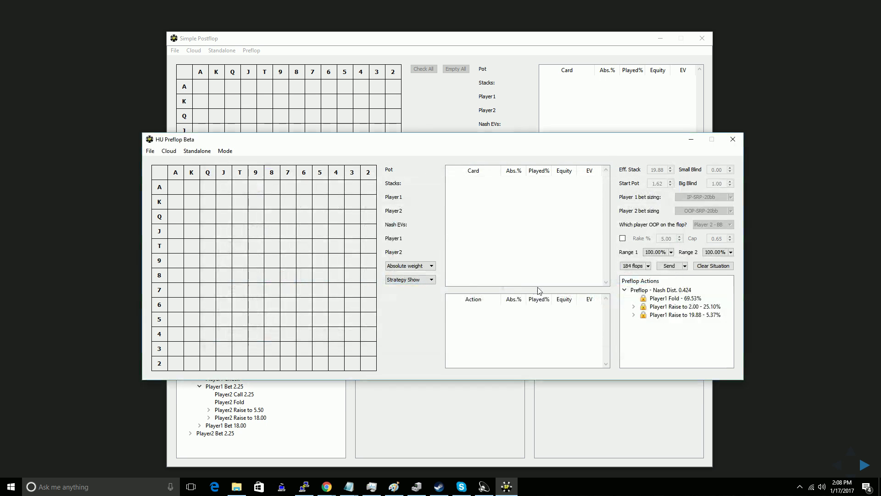
Reopen the cloud list of preflop situations, select btn-25x-vs-bb-30bb, and close the list without loading it.
click(169, 151)
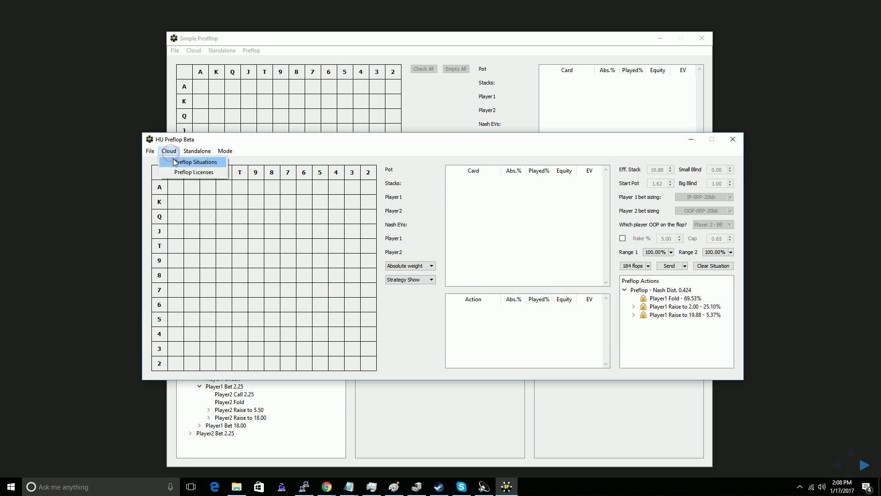
click(193, 162)
click(299, 309)
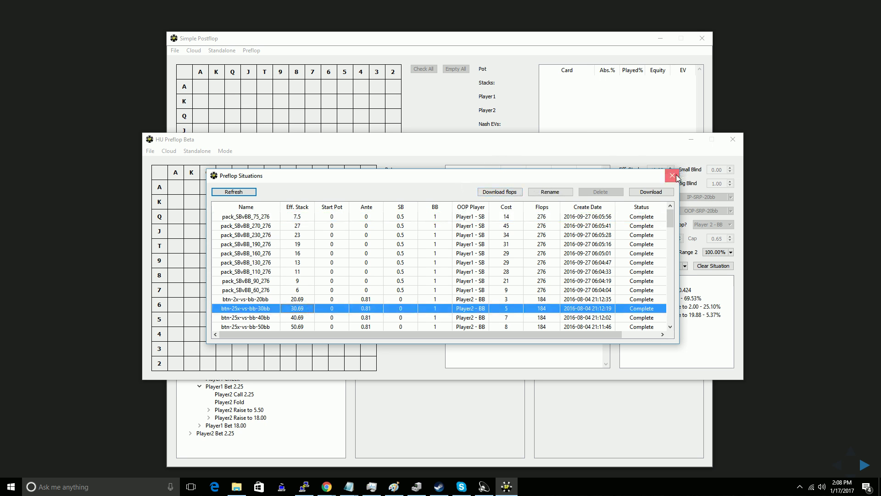
click(677, 178)
Examine the strategy for Player1's raise to 2.00 and for Player2's call of 2.00 and raise to 4.50.
click(643, 306)
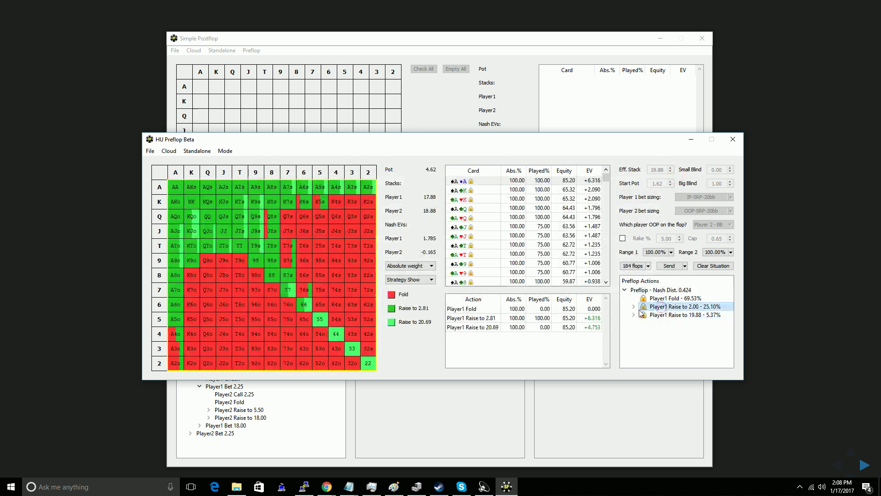
click(634, 307)
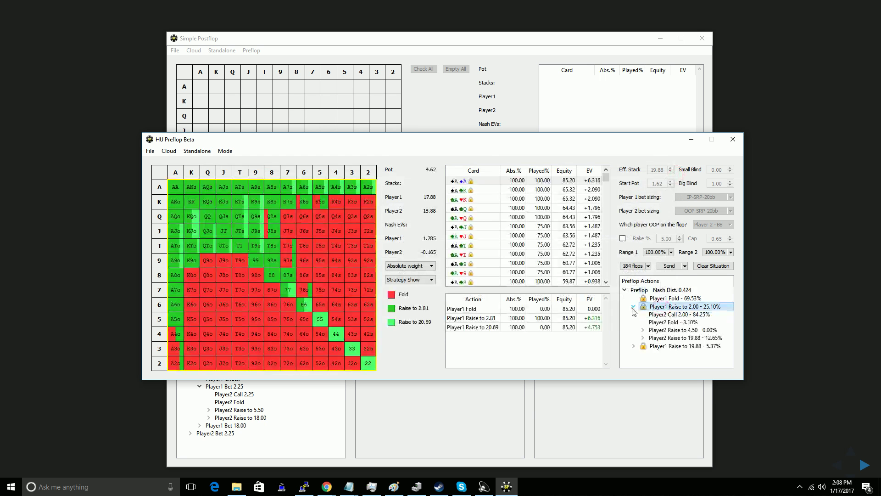
click(659, 315)
click(659, 330)
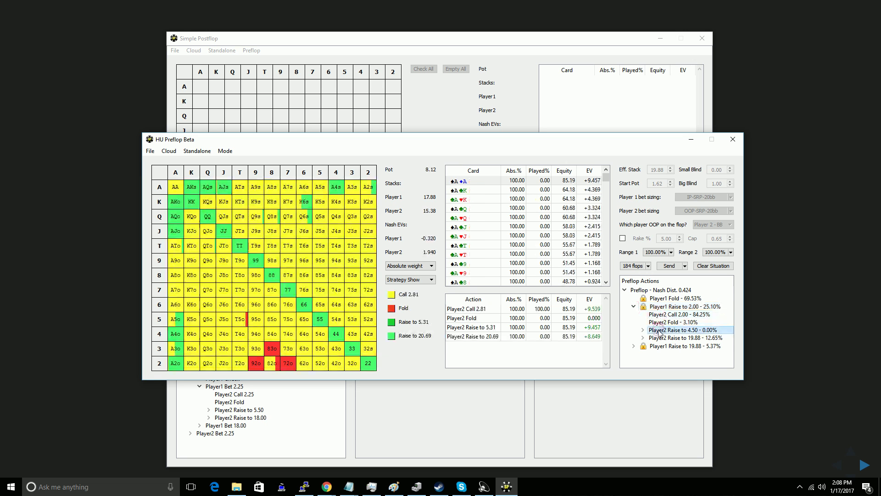